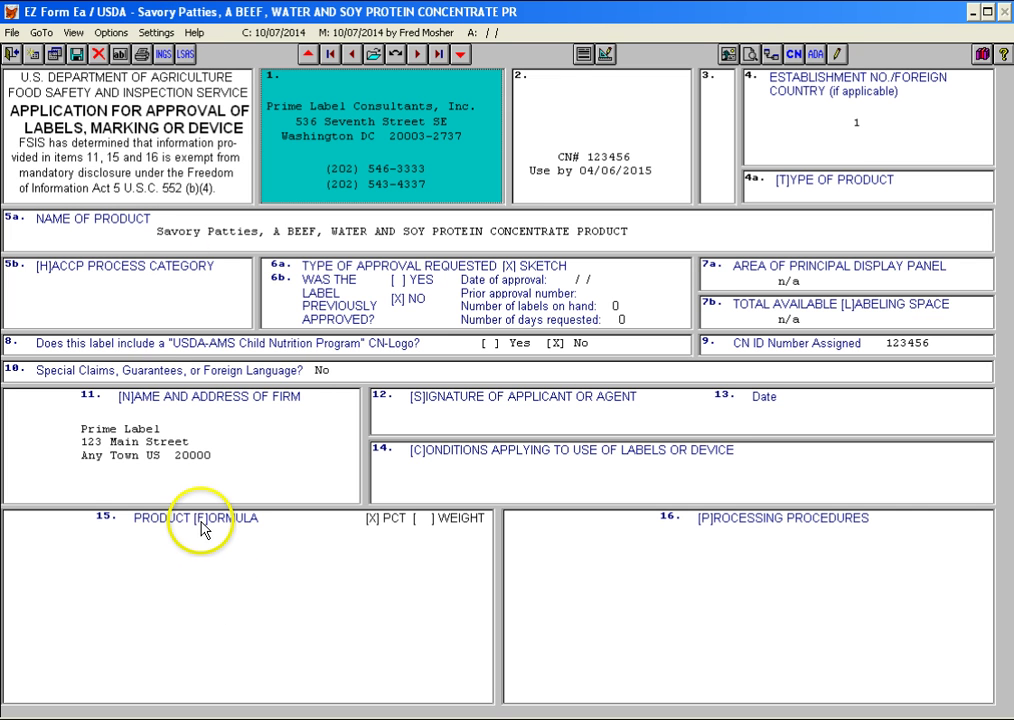
In the product formula, add a new ingredient "Ground Beef (no more than 26% fat)" at 80 %, skipping its nutrients and allergens.
{"action": "double_click", "coordinate": [212, 610]}
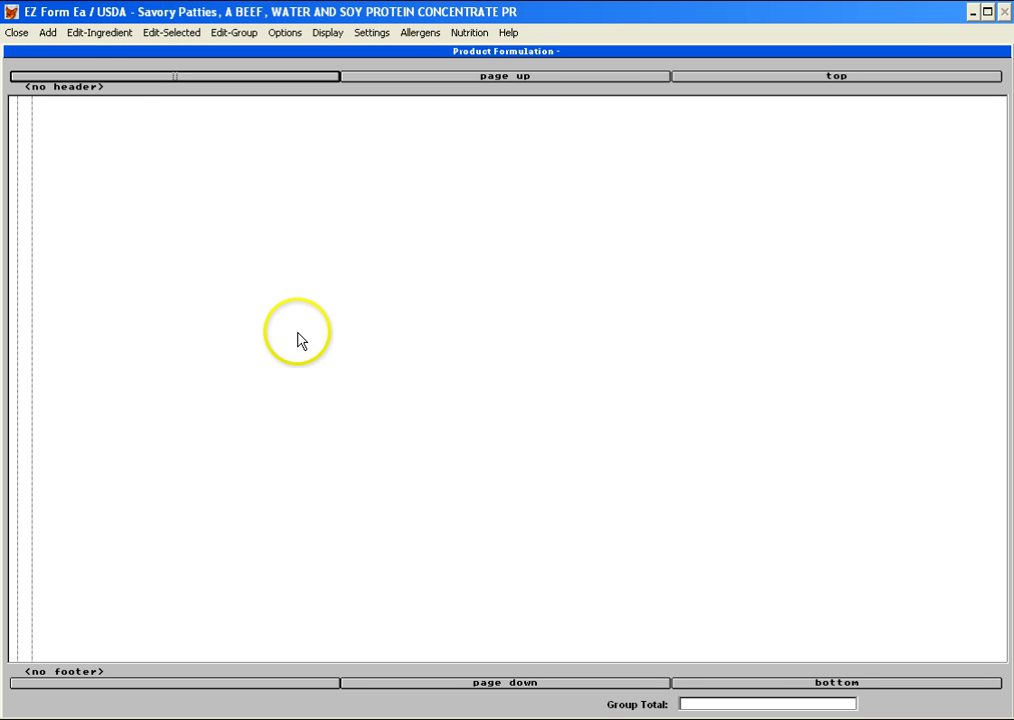
{"action": "left_click", "coordinate": [47, 32]}
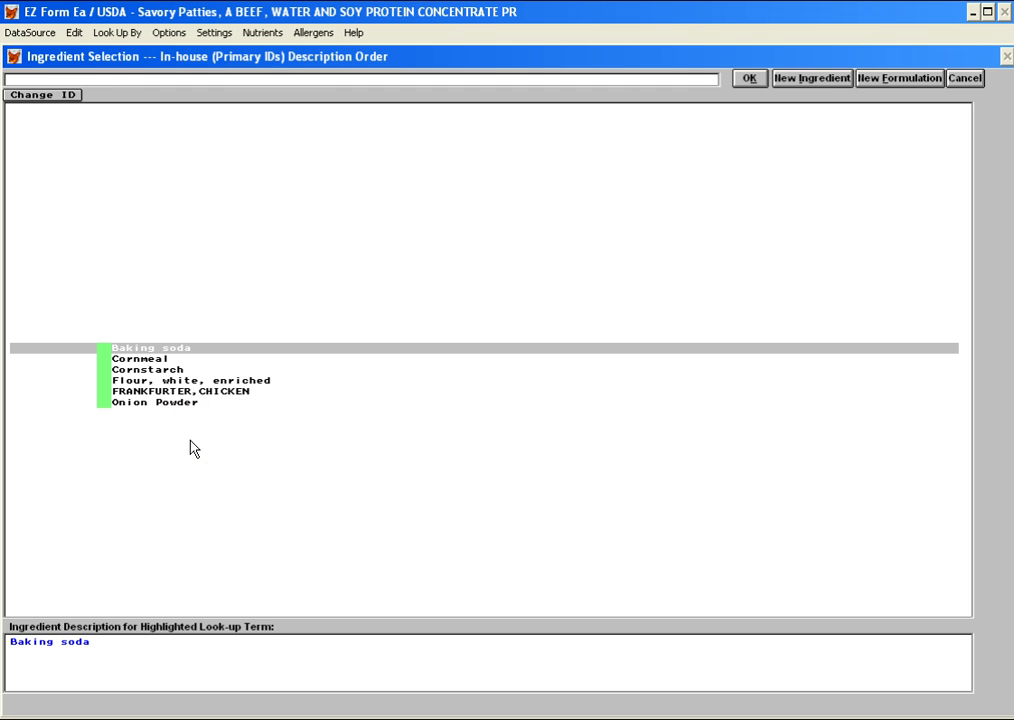
{"action": "left_click", "coordinate": [812, 78]}
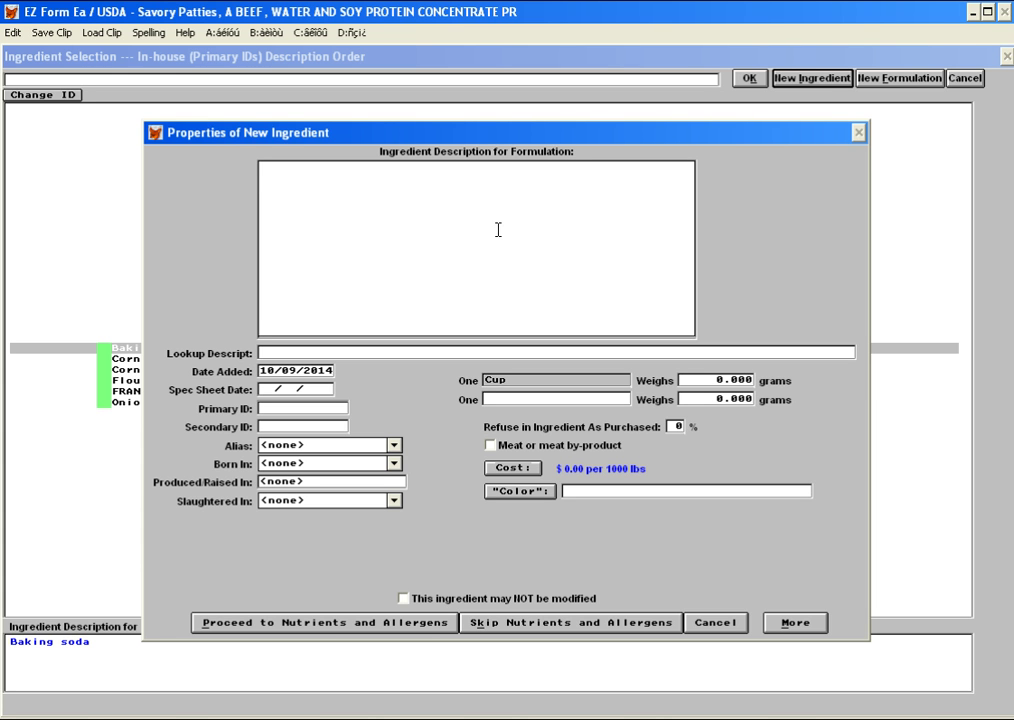
{"action": "type", "text": "Ground Beef (no more than 26% fat)"}
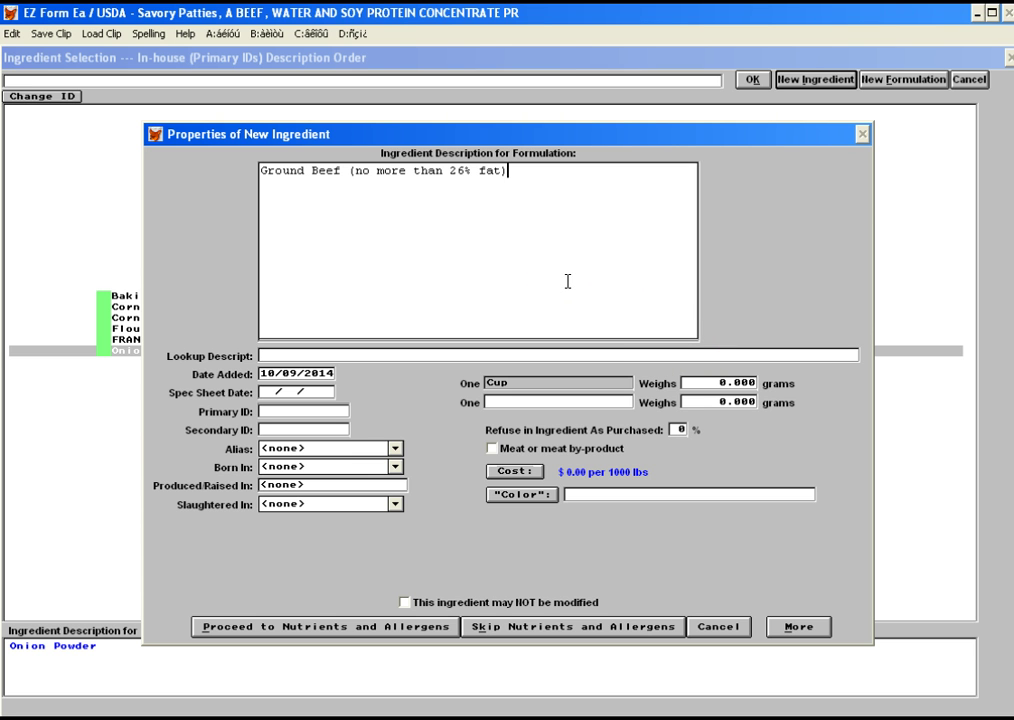
{"action": "key", "text": "Tab"}
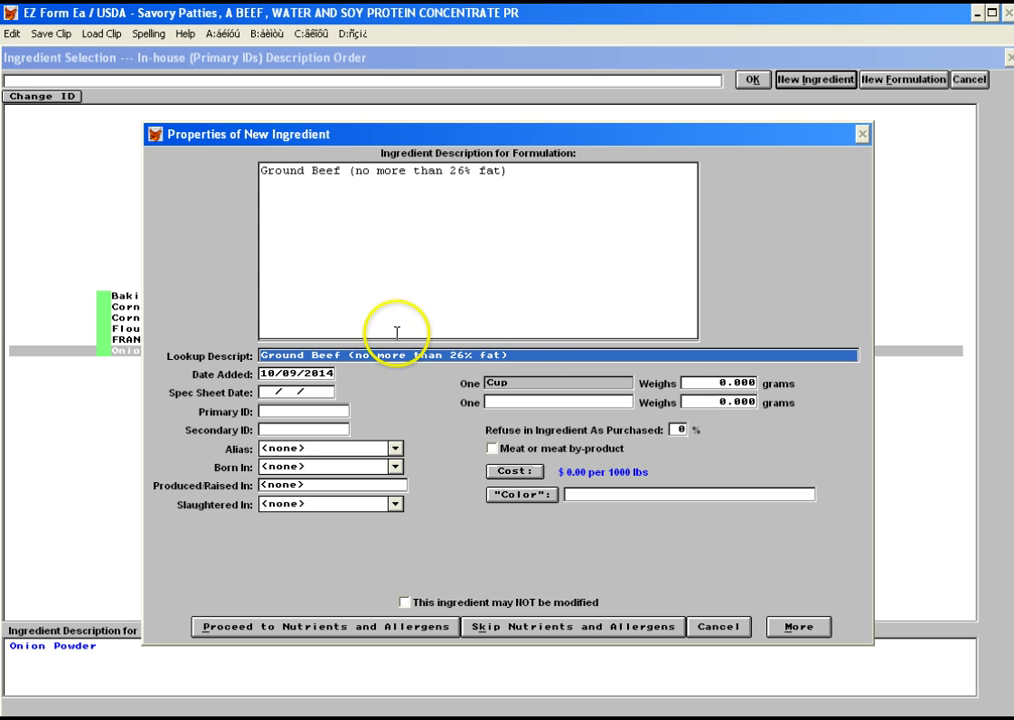
{"action": "left_click", "coordinate": [567, 628]}
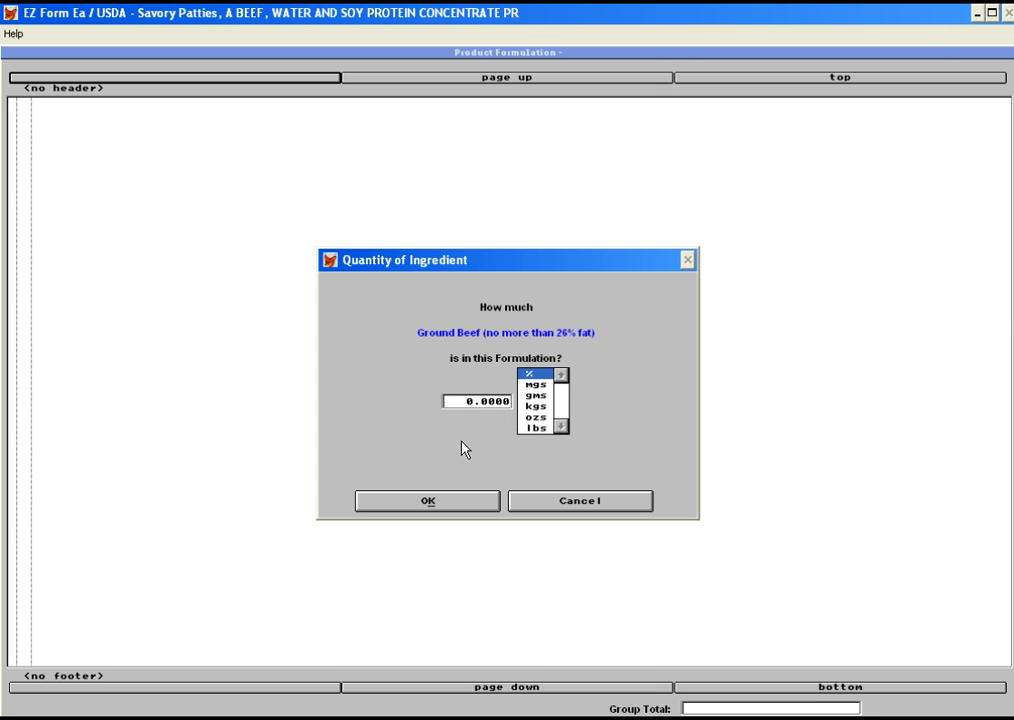
{"action": "type", "text": "69"}
{"action": "type", "text": "80"}
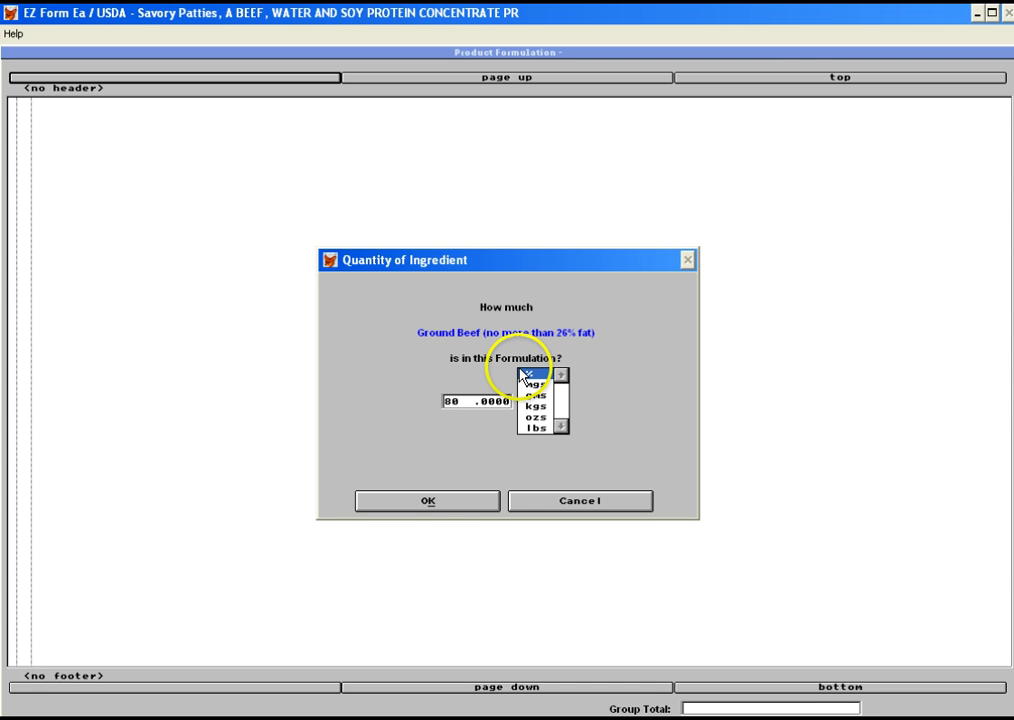
{"action": "left_click", "coordinate": [436, 503]}
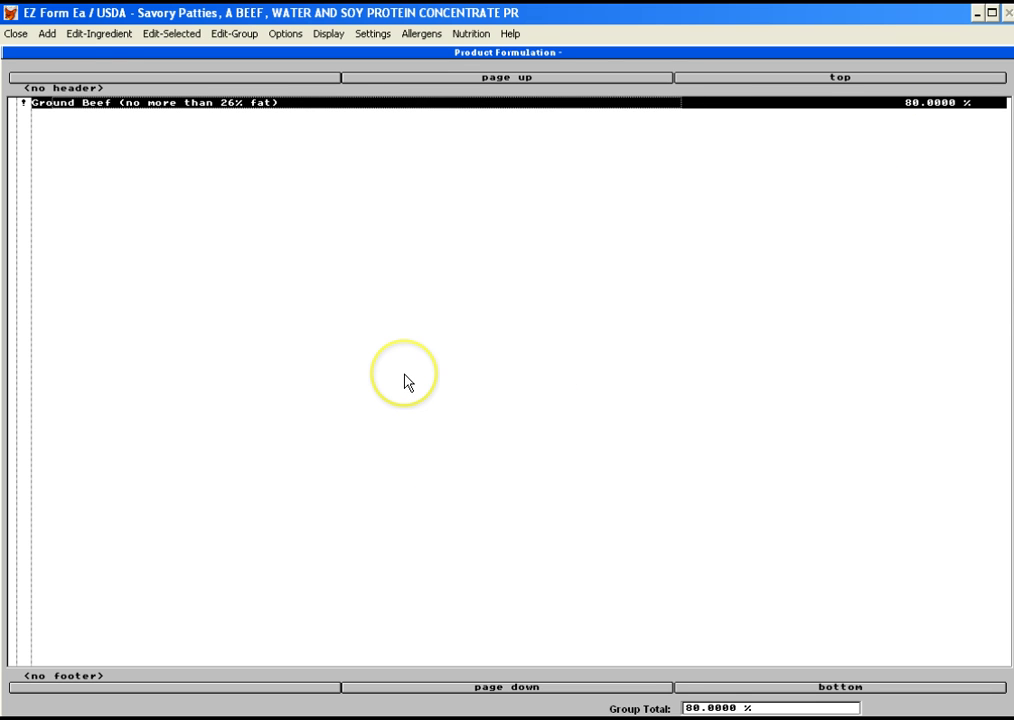
Add a new ingredient "Water" to the formulation at 9 %, skipping its nutrients and allergens.
{"action": "left_click", "coordinate": [45, 35]}
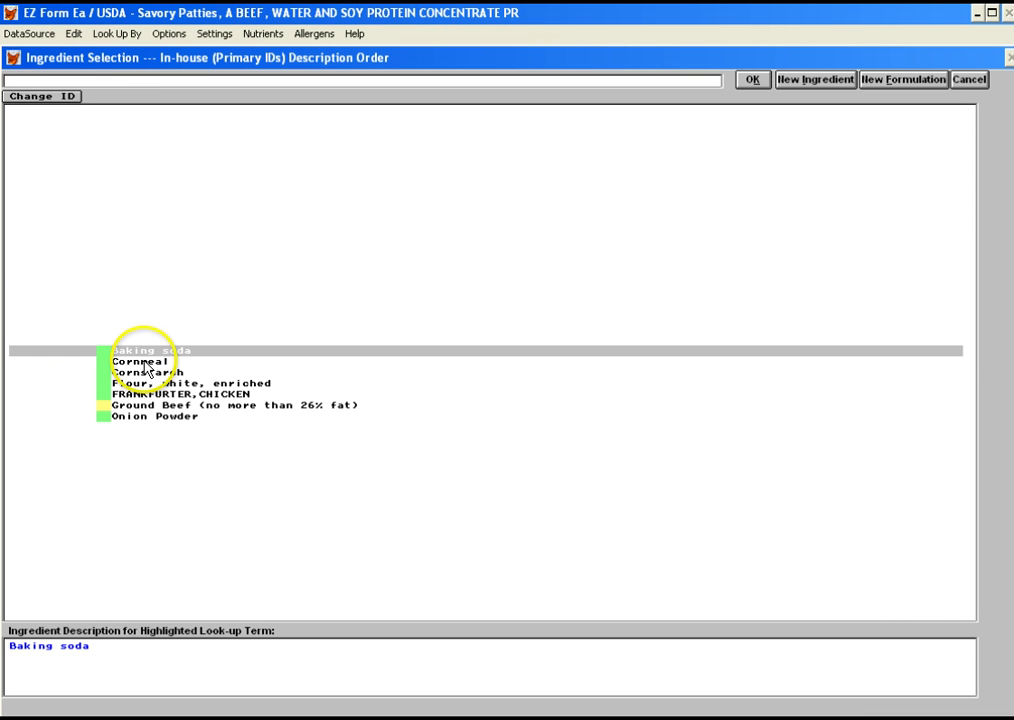
{"action": "left_click", "coordinate": [826, 80]}
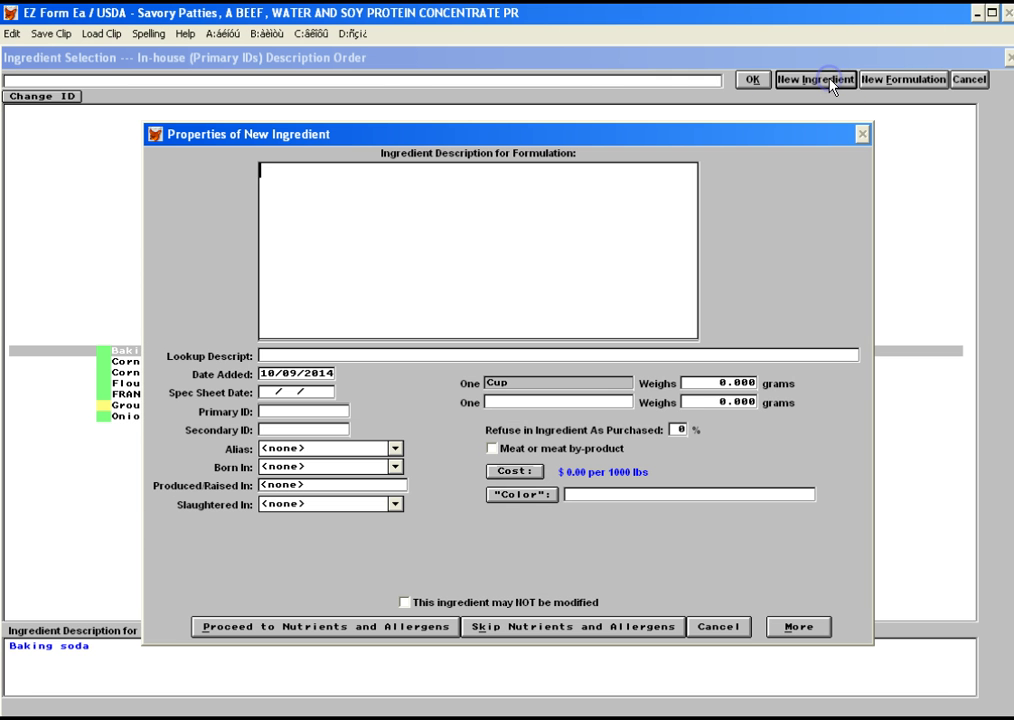
{"action": "type", "text": "Water"}
{"action": "key", "text": "Tab"}
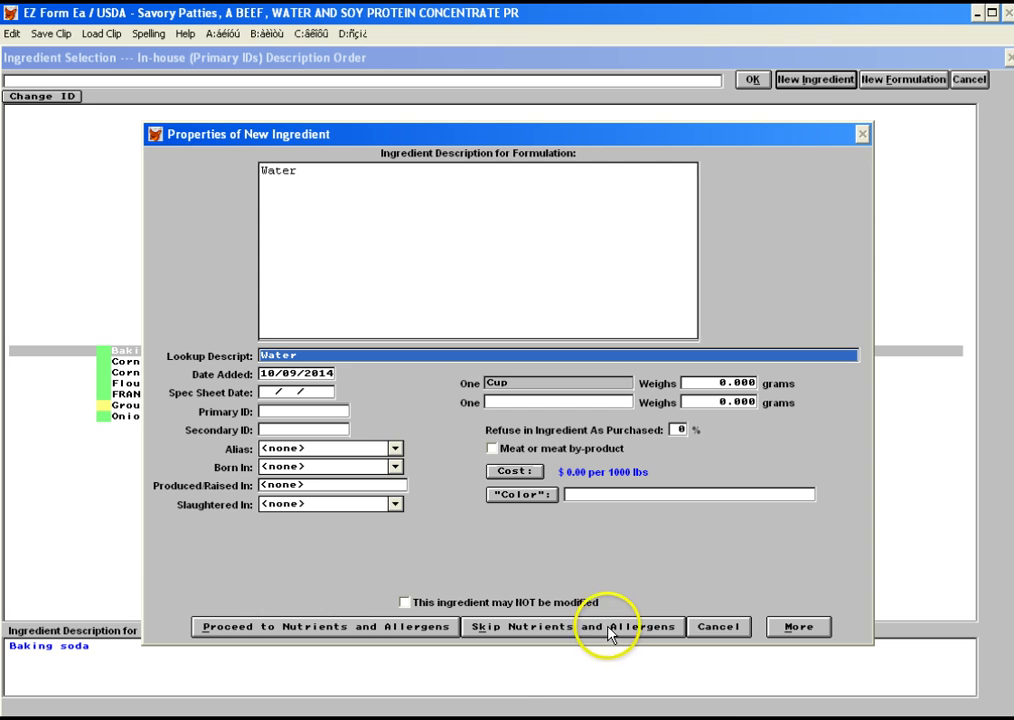
{"action": "left_click", "coordinate": [610, 628]}
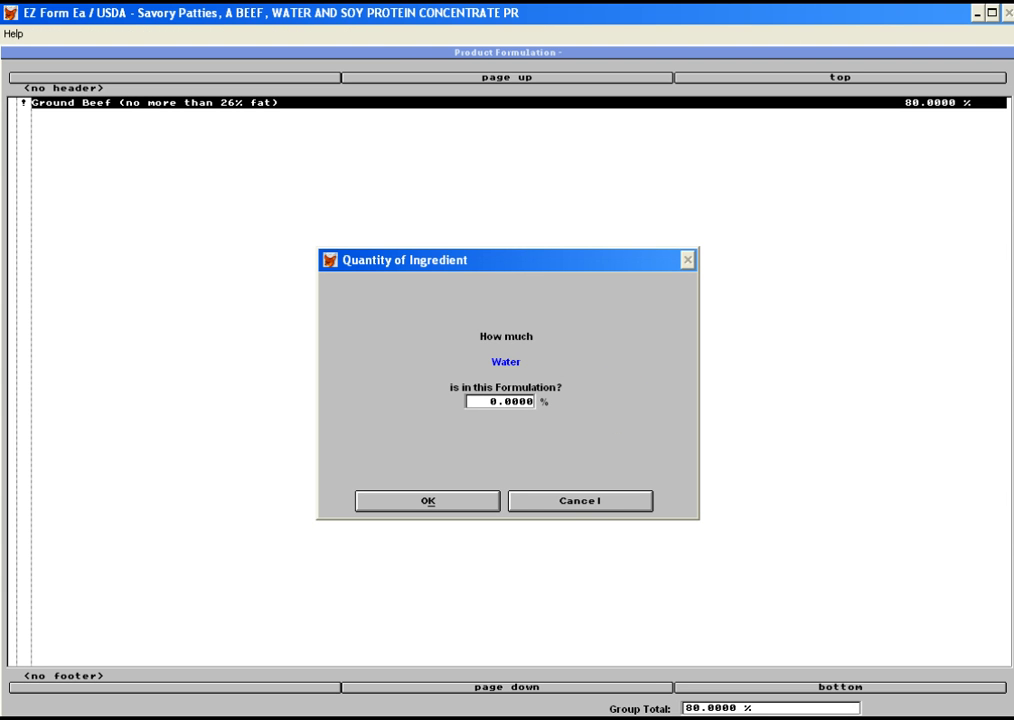
{"action": "type", "text": "9"}
{"action": "left_click", "coordinate": [469, 501]}
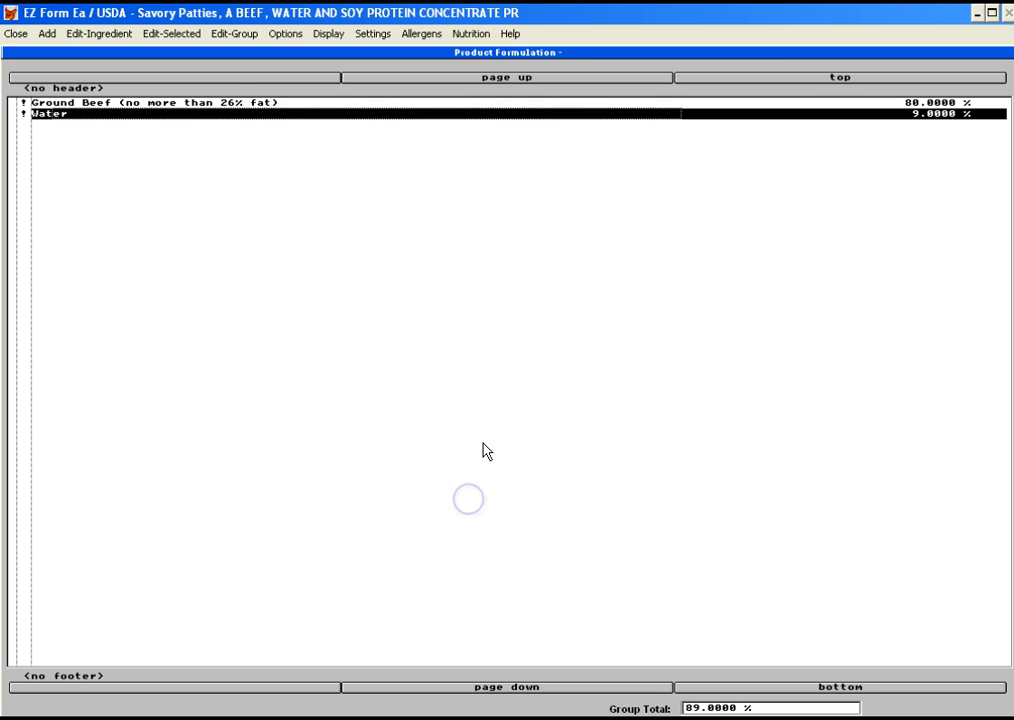
Add a new ingredient "Soy Protein Concentrate" to the formulation at 5 %, skipping its nutrients and allergens.
{"action": "left_click", "coordinate": [46, 33]}
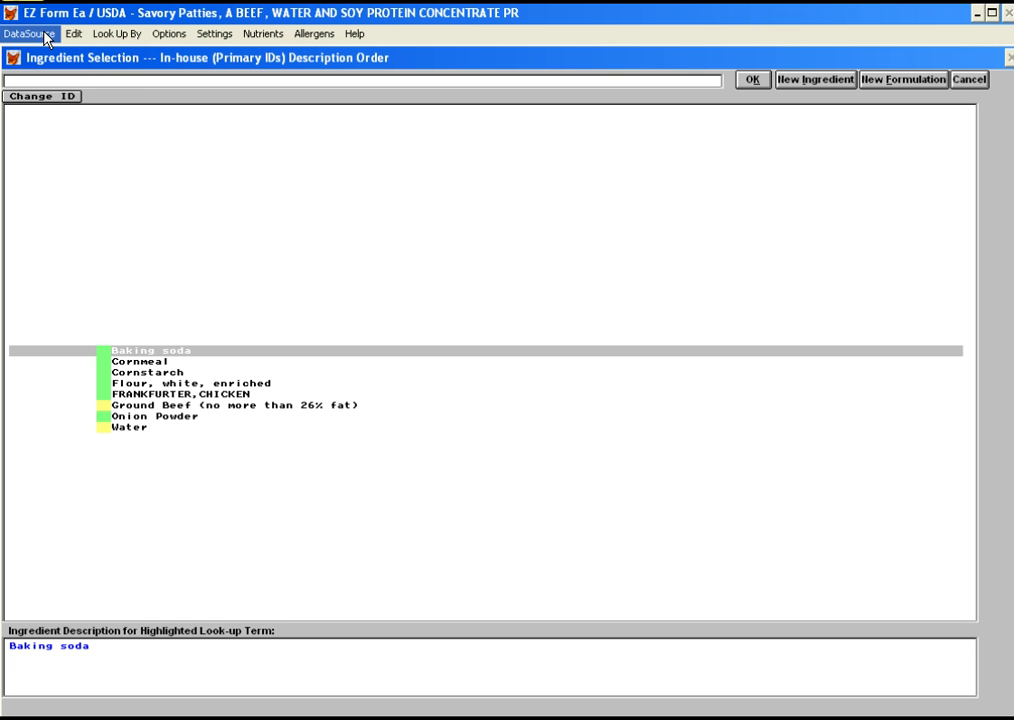
{"action": "left_click", "coordinate": [815, 79]}
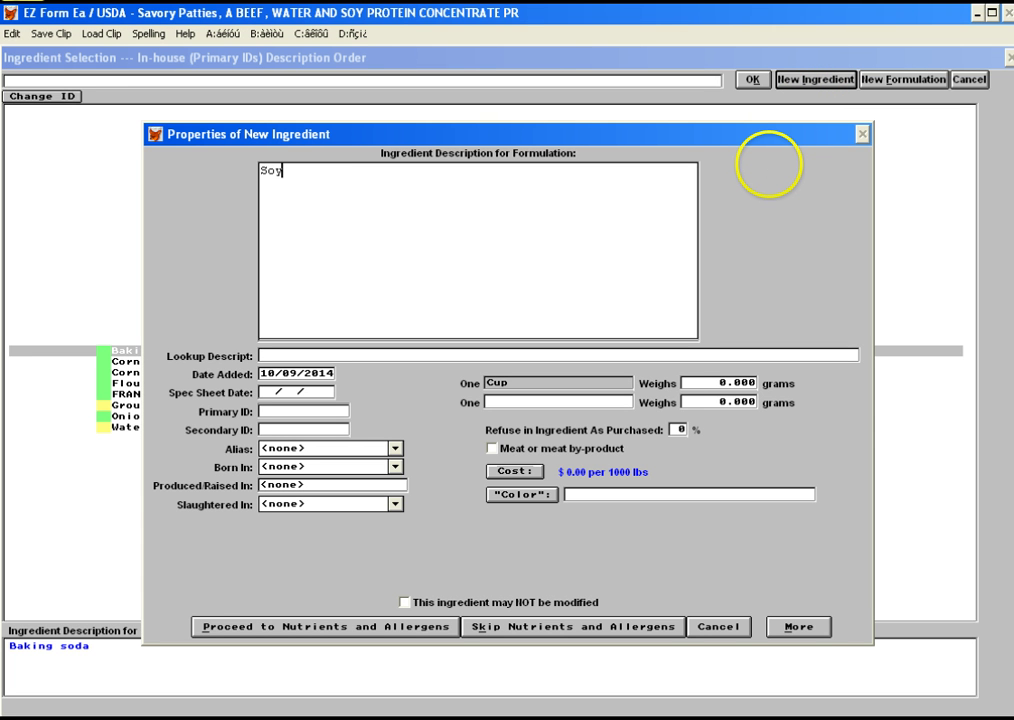
{"action": "type", "text": "Soy Protein Conce"}
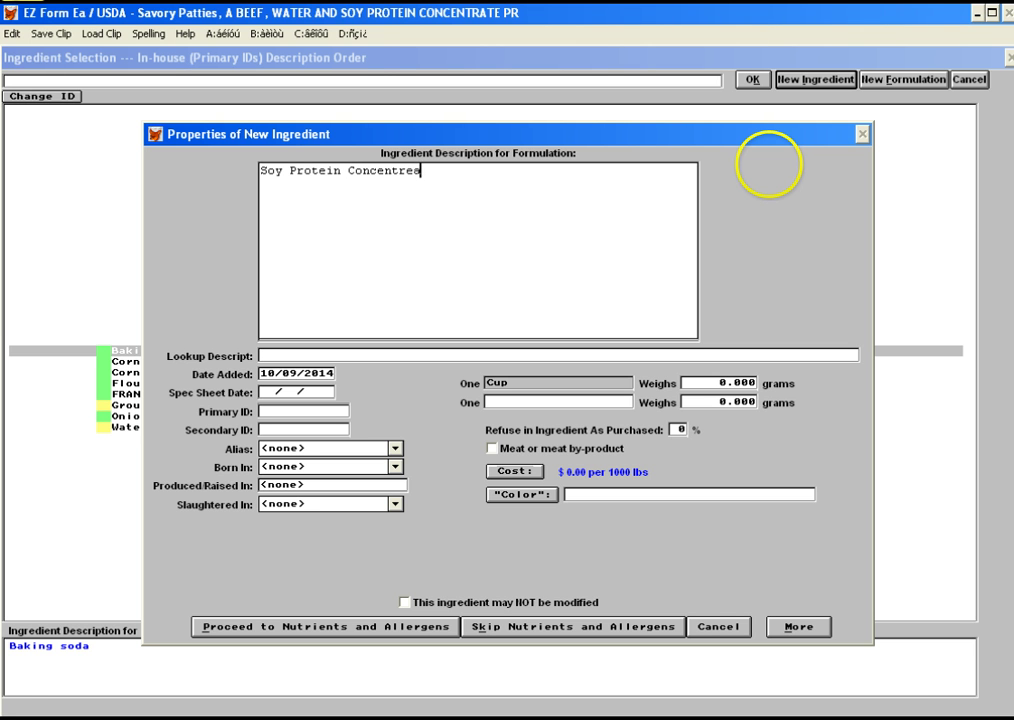
{"action": "type", "text": "ntrate"}
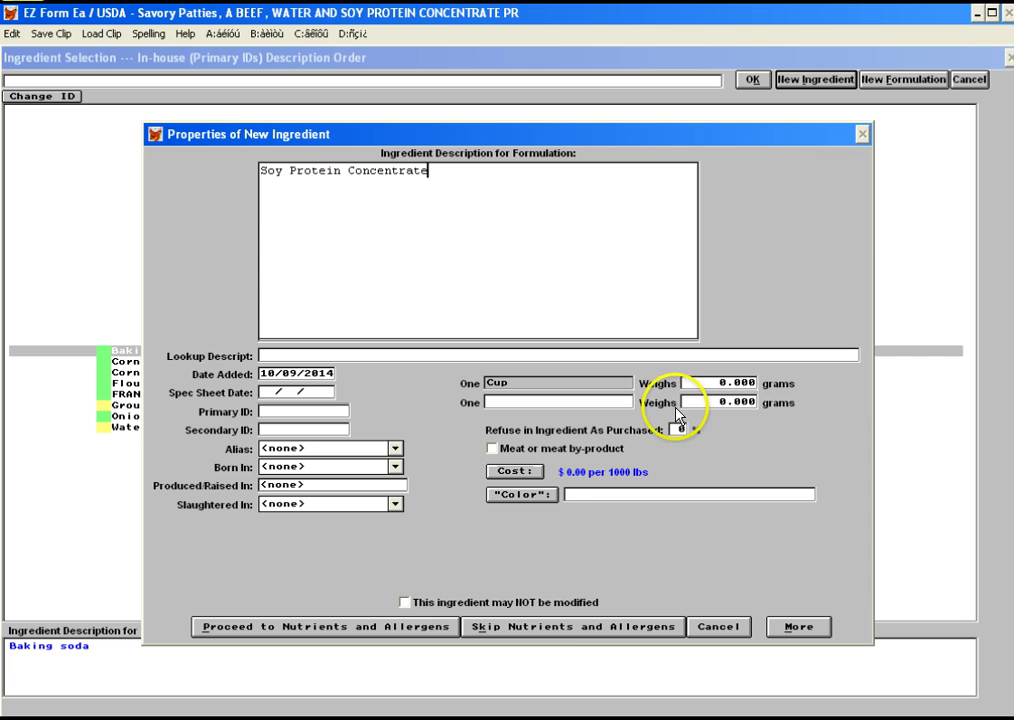
{"action": "key", "text": "Tab"}
{"action": "left_click", "coordinate": [540, 627]}
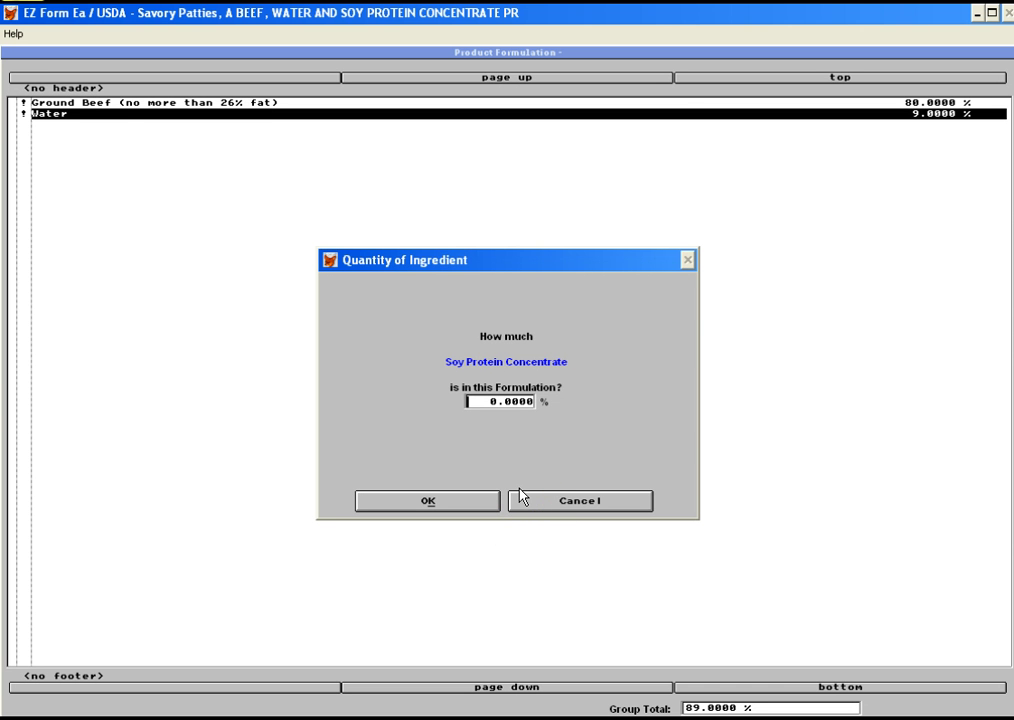
{"action": "type", "text": "5"}
{"action": "key", "text": "Tab"}
{"action": "left_click", "coordinate": [476, 500]}
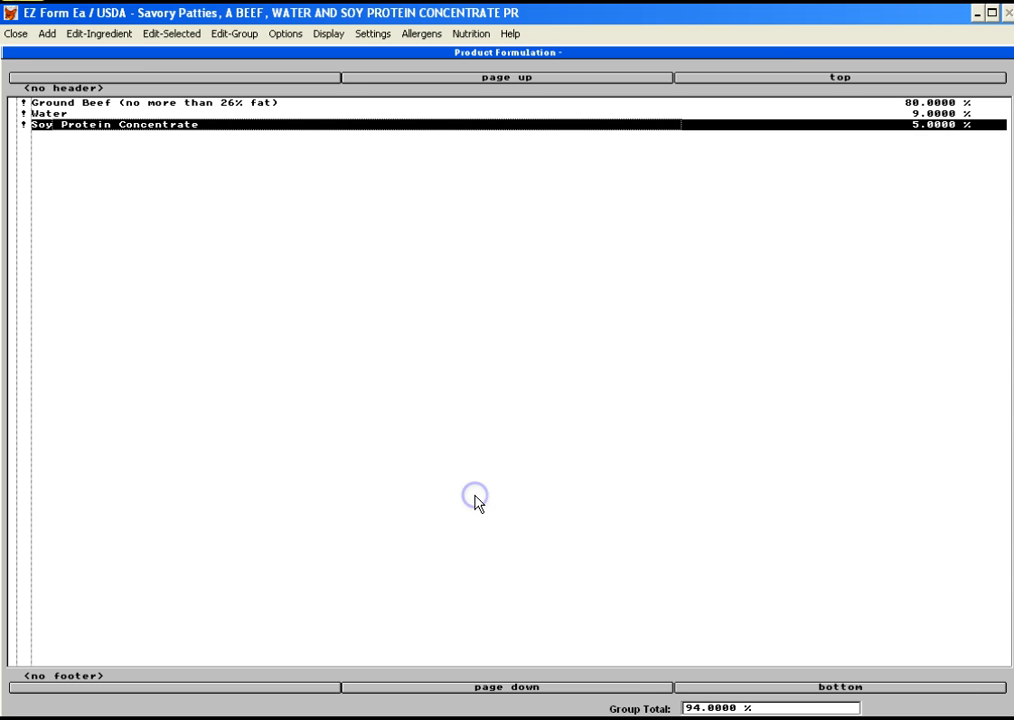
Start adding another ingredient and search the USDA Handbook 8 data source for "garlic powder" in the lookup descriptions.
{"action": "left_click", "coordinate": [46, 34]}
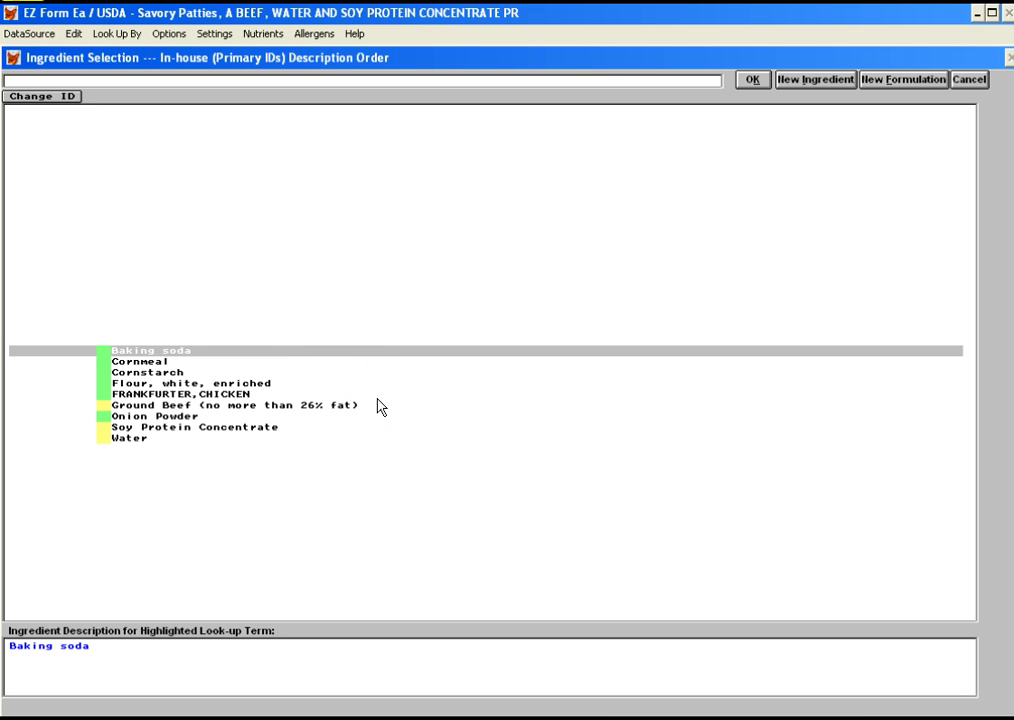
{"action": "left_click", "coordinate": [33, 35]}
{"action": "left_click", "coordinate": [32, 53]}
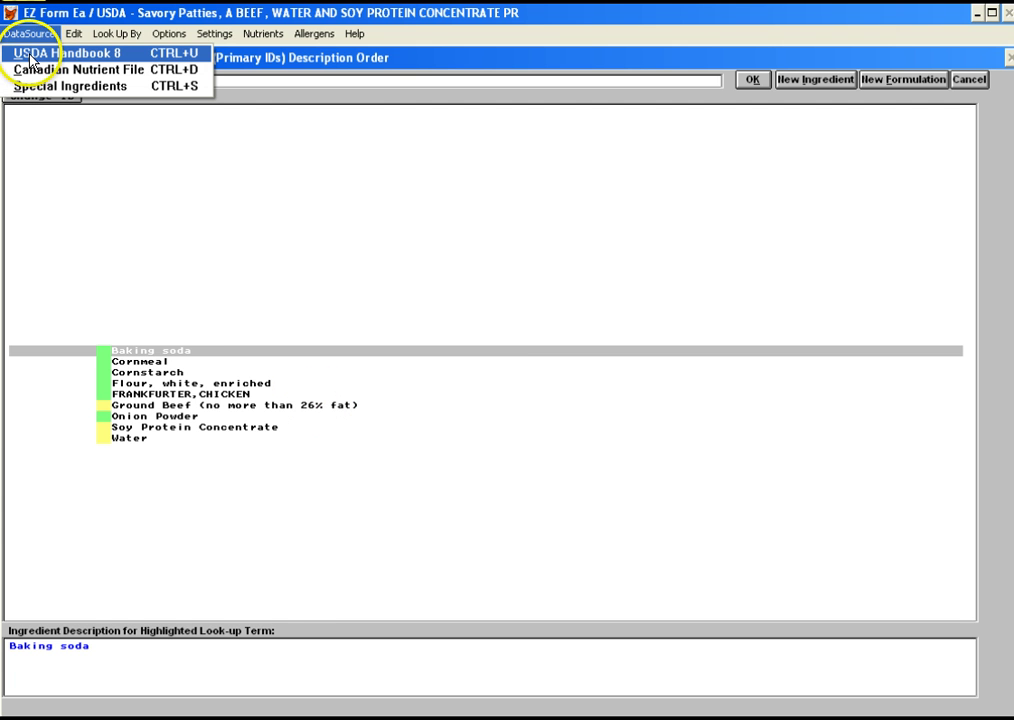
{"action": "left_click", "coordinate": [627, 414]}
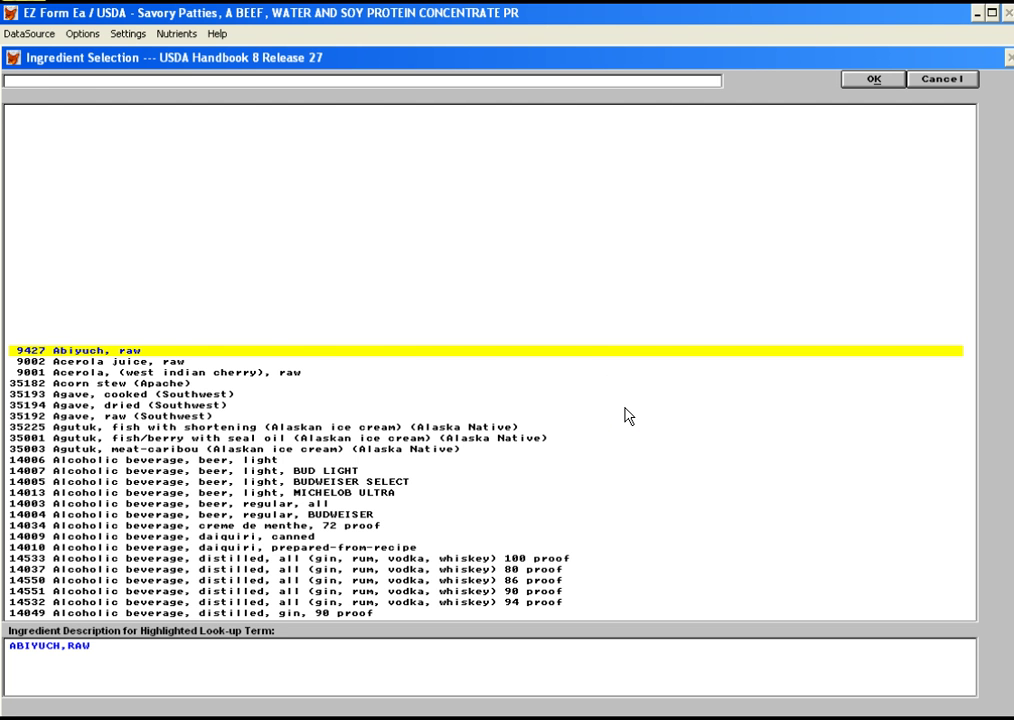
{"action": "type", "text": "garlic"}
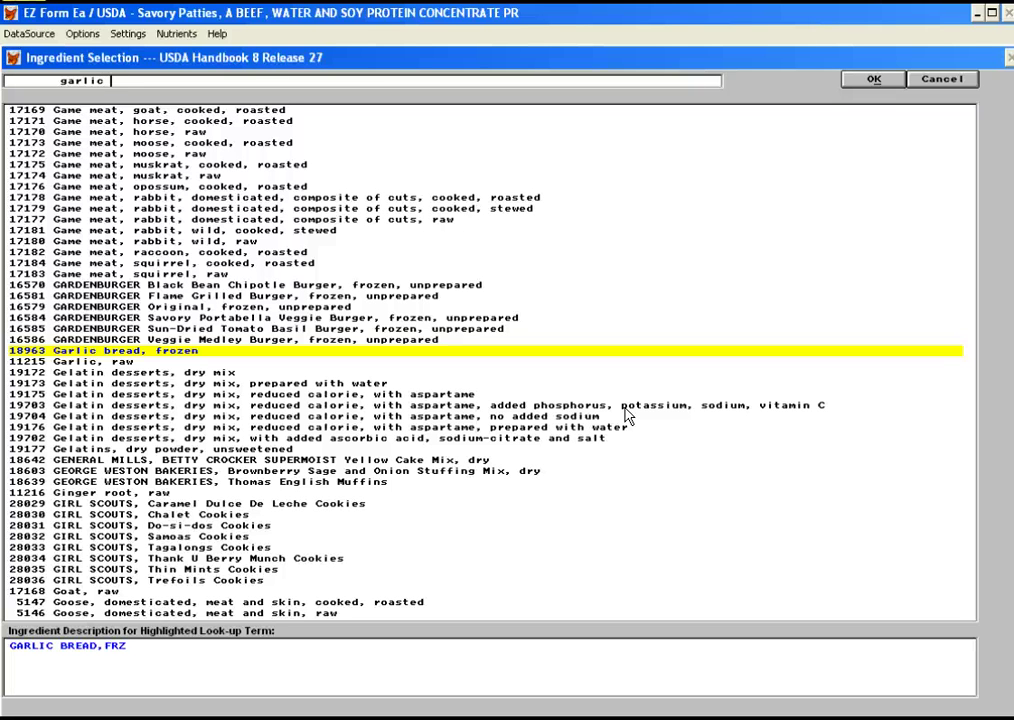
{"action": "type", "text": "pow"}
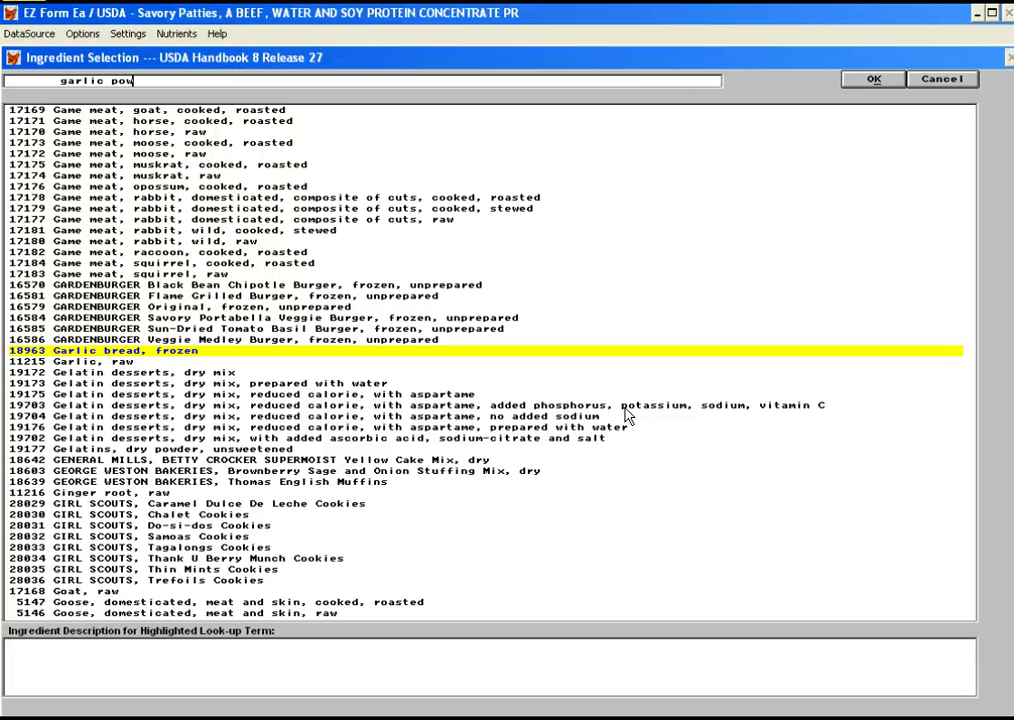
{"action": "type", "text": "der"}
{"action": "key", "text": "Return"}
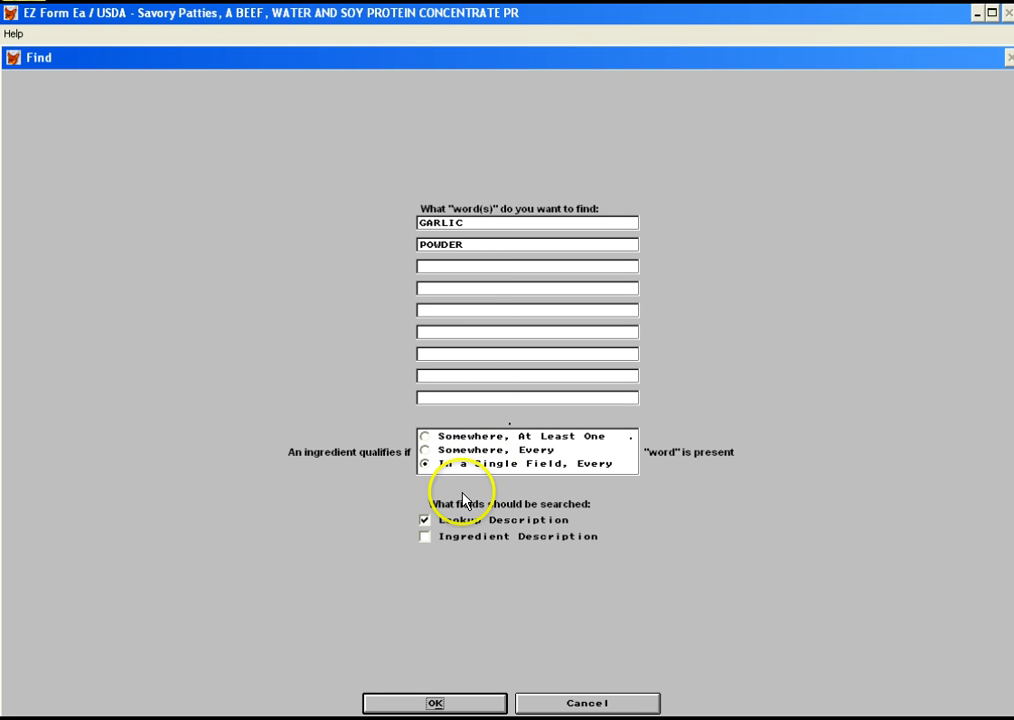
{"action": "left_click", "coordinate": [464, 706]}
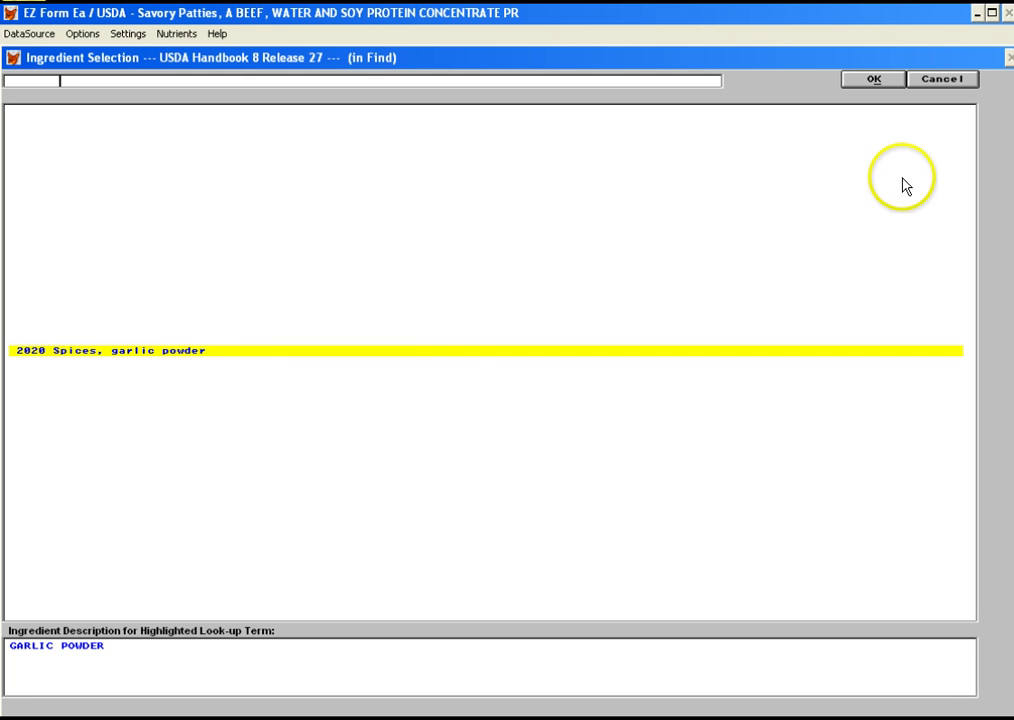
Add the garlic powder spice to the formulation at 3 %, accepting its suggested ingredient descriptions.
{"action": "left_click", "coordinate": [862, 80]}
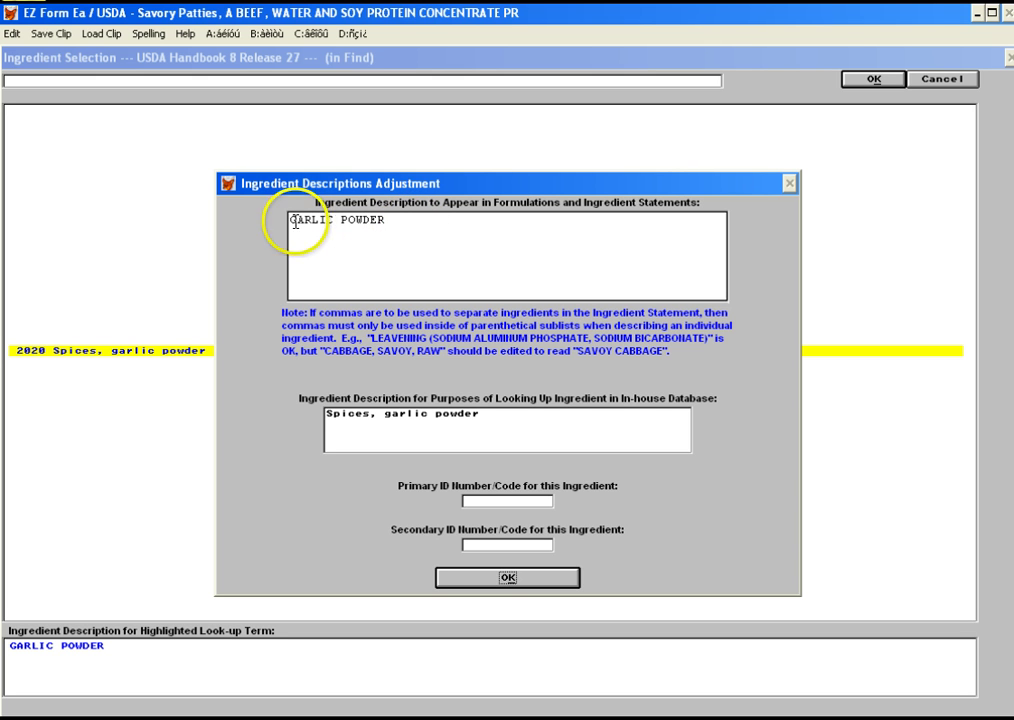
{"action": "left_click", "coordinate": [486, 582]}
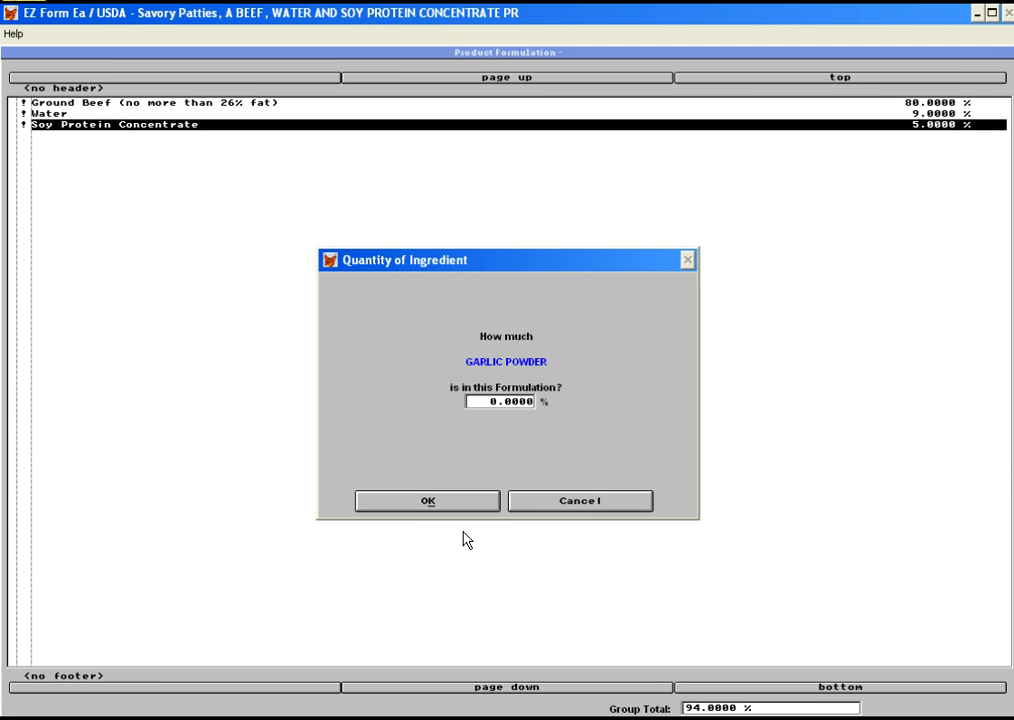
{"action": "type", "text": "3"}
{"action": "key", "text": "Tab"}
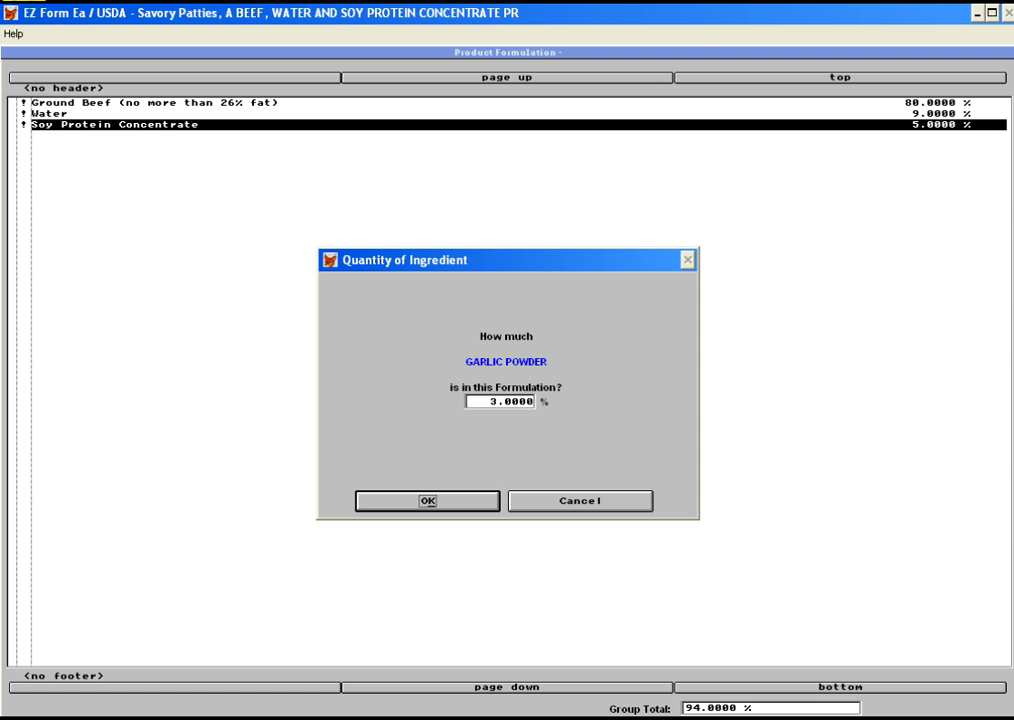
{"action": "left_click", "coordinate": [458, 504]}
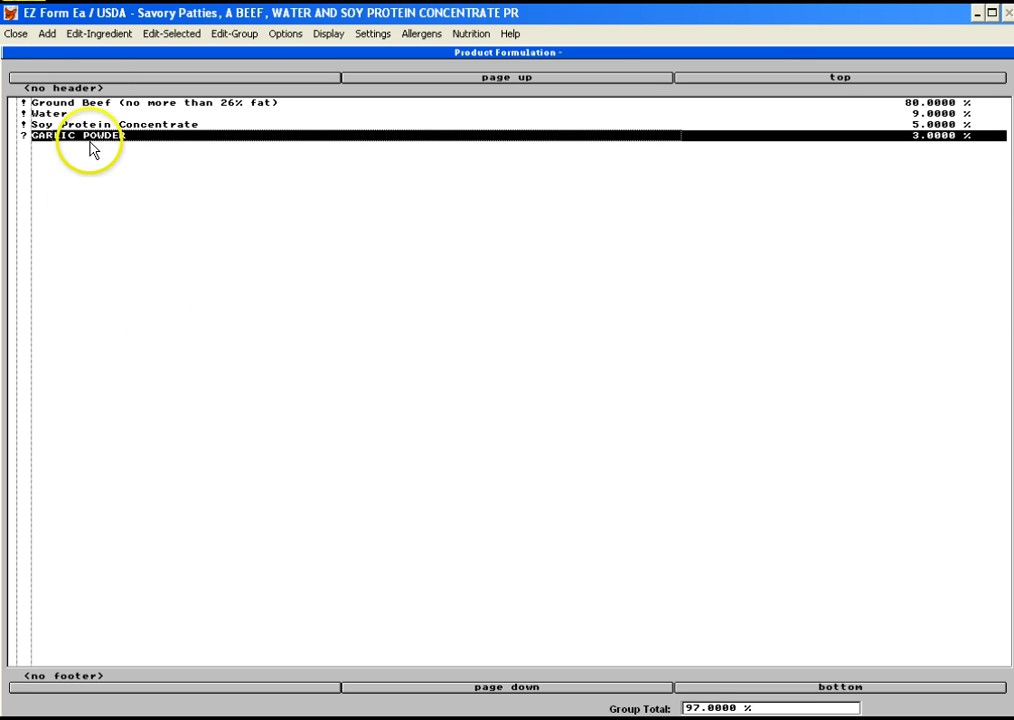
Start adding another ingredient and search the USDA Handbook 8 data source for "spices, black pepper".
{"action": "left_click", "coordinate": [49, 35]}
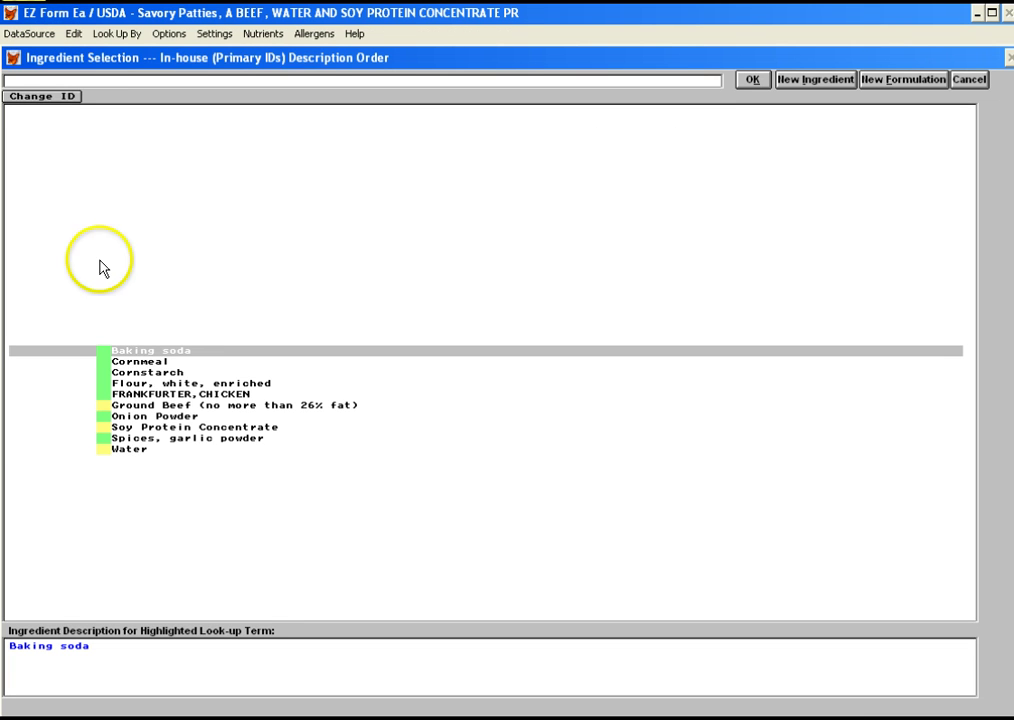
{"action": "left_click", "coordinate": [20, 34]}
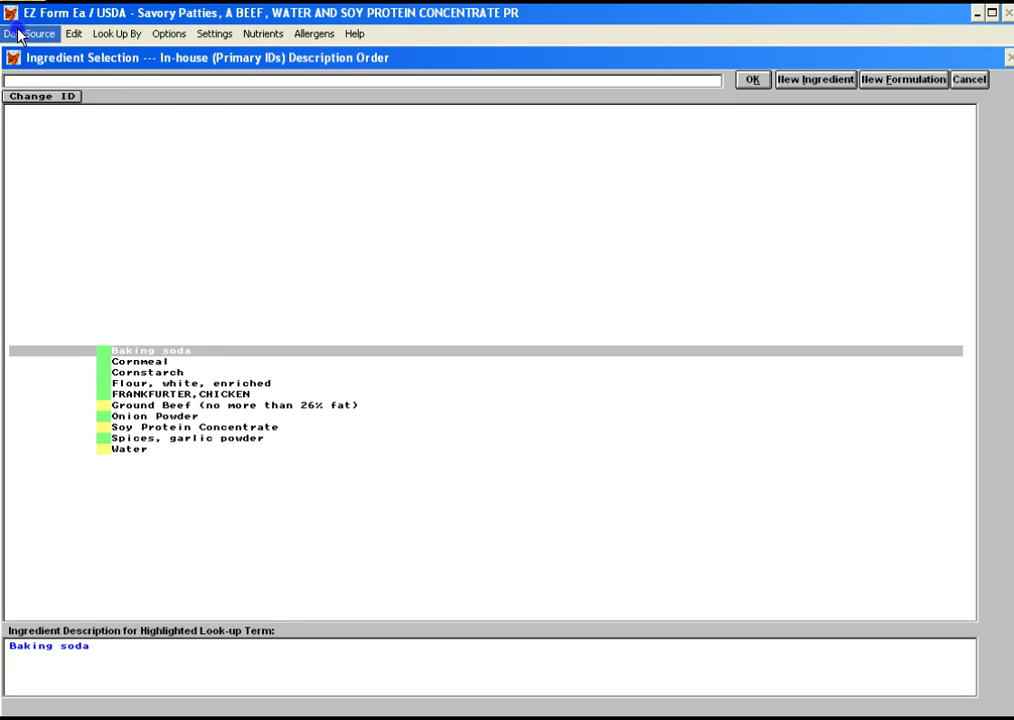
{"action": "left_click", "coordinate": [37, 55]}
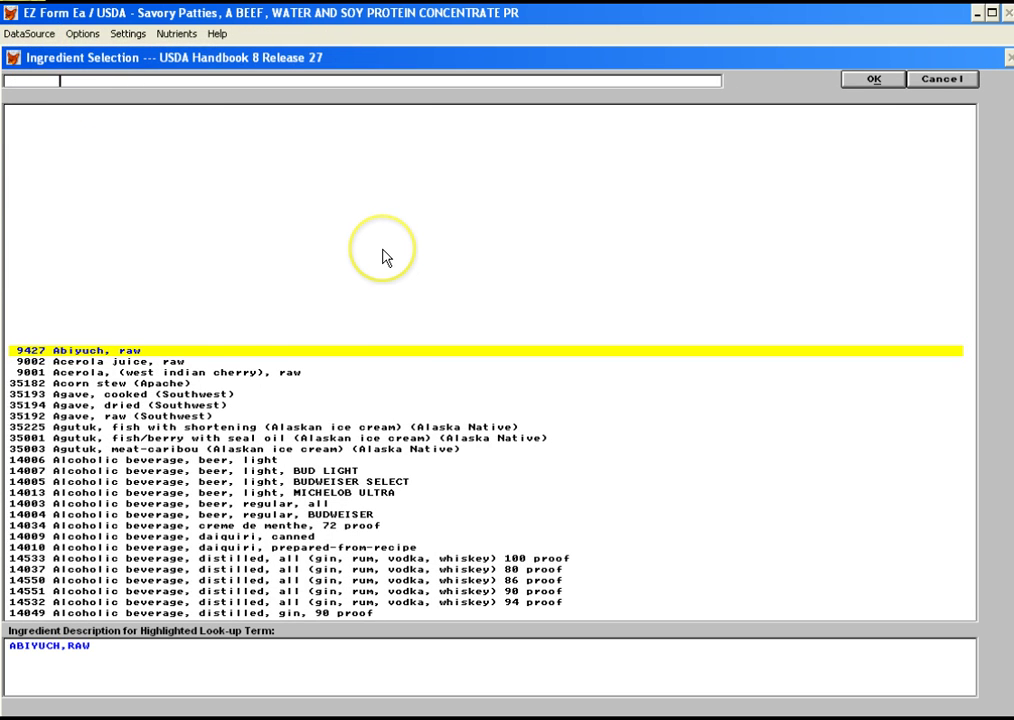
{"action": "type", "text": "spice"}
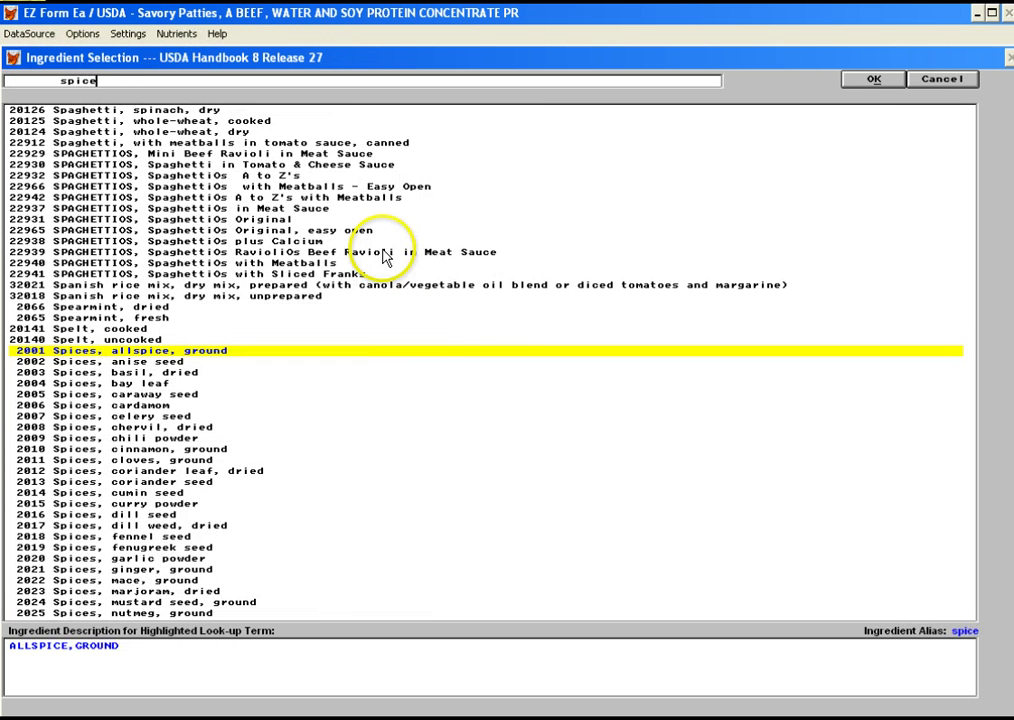
{"action": "type", "text": "s, black"}
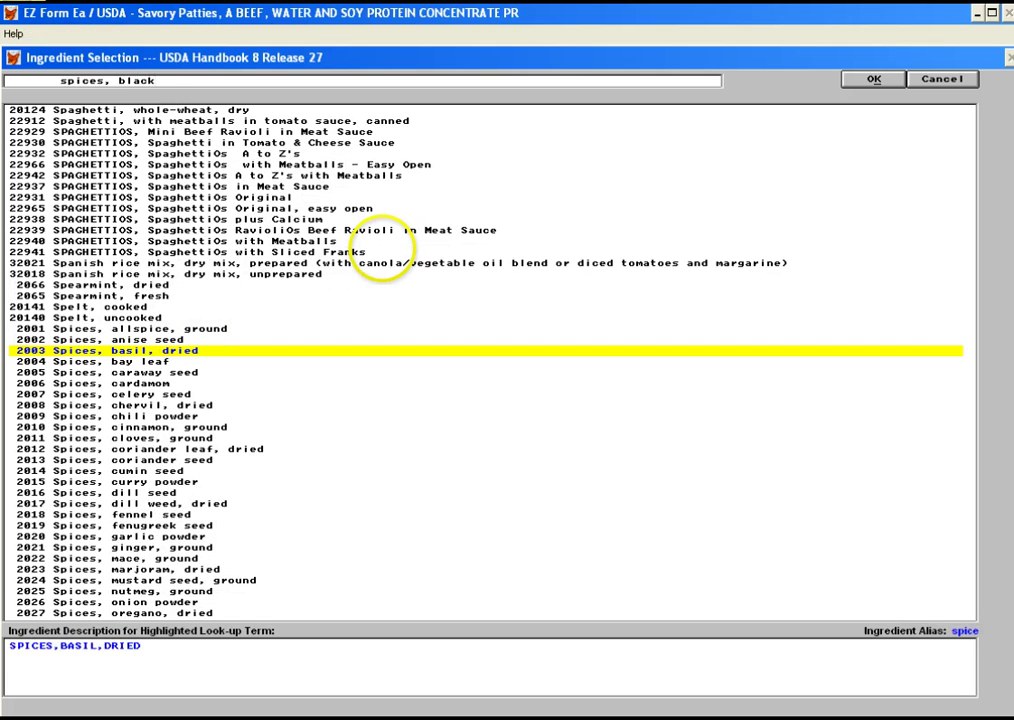
{"action": "type", "text": " pepper"}
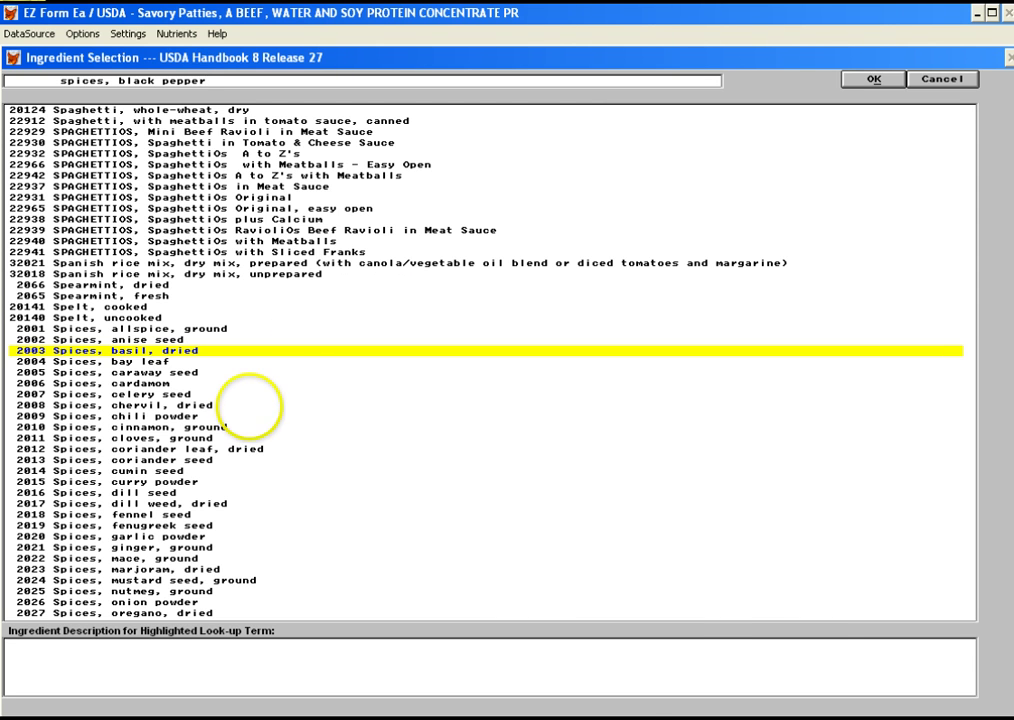
{"action": "key", "text": "Return"}
{"action": "left_click", "coordinate": [437, 706]}
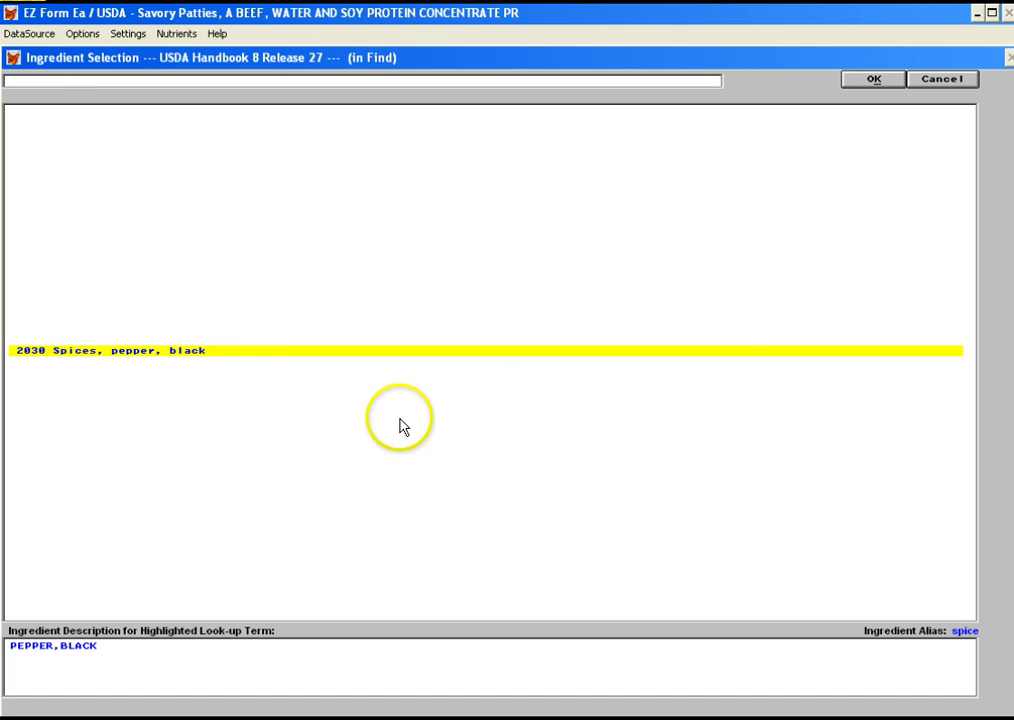
Add the black pepper spice to the formulation at 2 %, rewording its formulation and ingredient statement description as "BLACK PEPPER".
{"action": "left_click", "coordinate": [869, 80]}
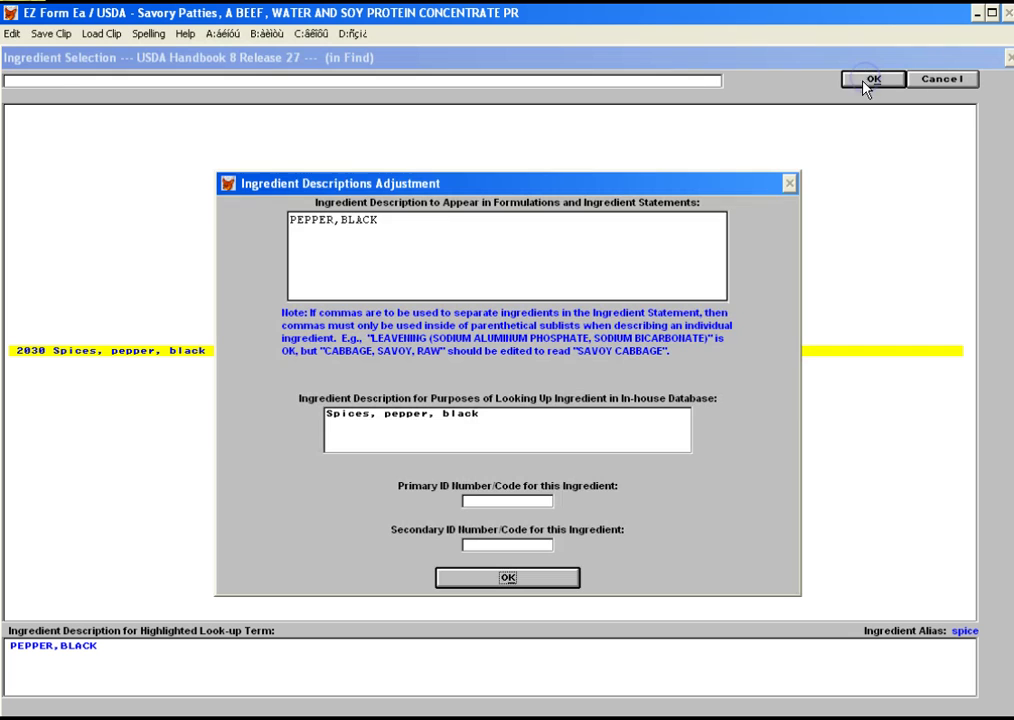
{"action": "left_click", "coordinate": [340, 219]}
{"action": "key", "text": "BackSpace"}
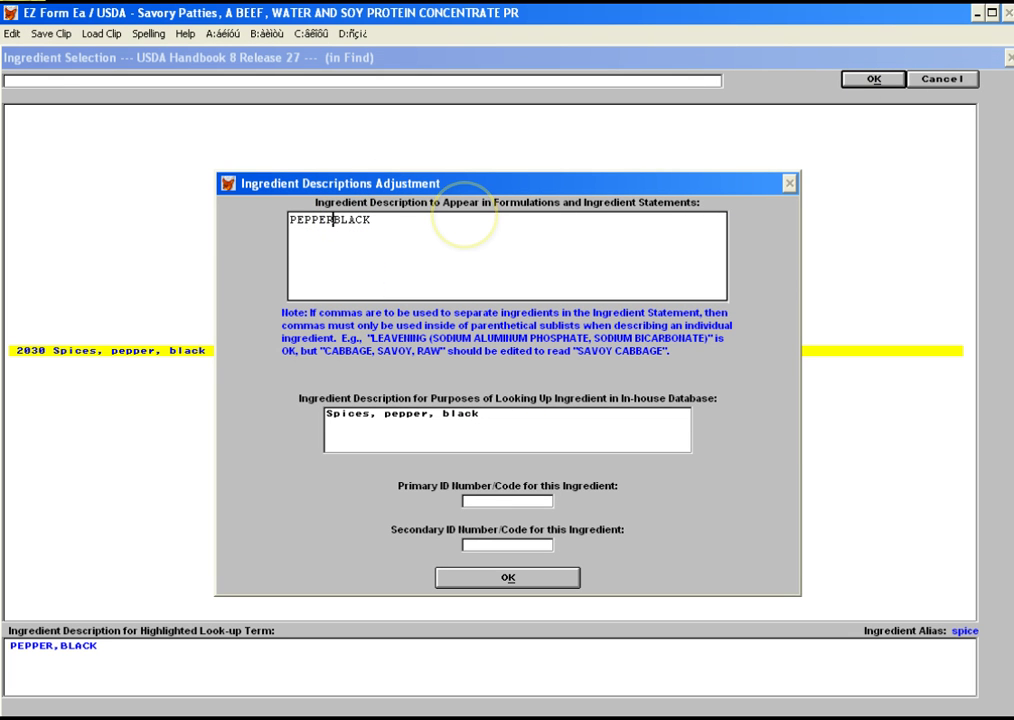
{"action": "left_click", "coordinate": [463, 220], "text": "shift"}
{"action": "key", "text": "Delete"}
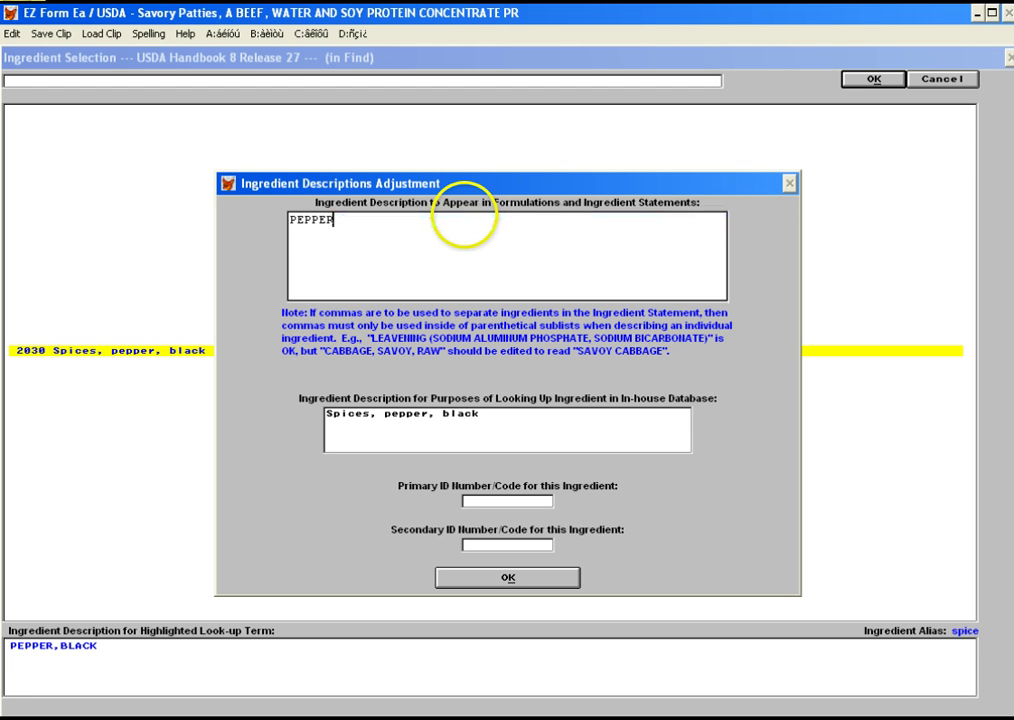
{"action": "left_click", "coordinate": [463, 220]}
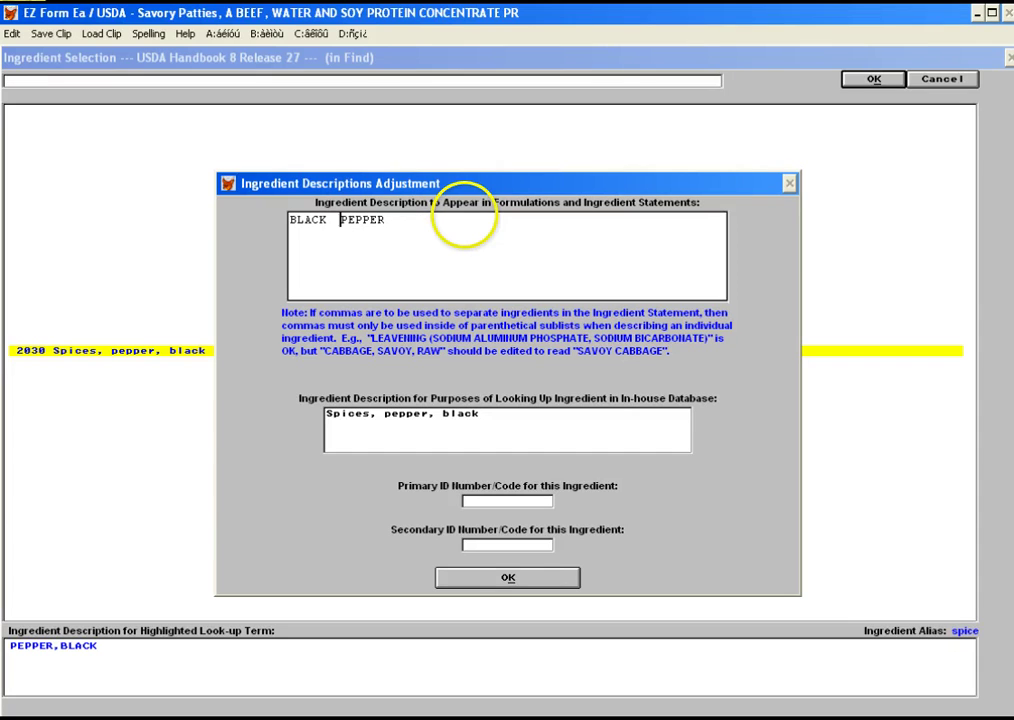
{"action": "left_click", "coordinate": [533, 587]}
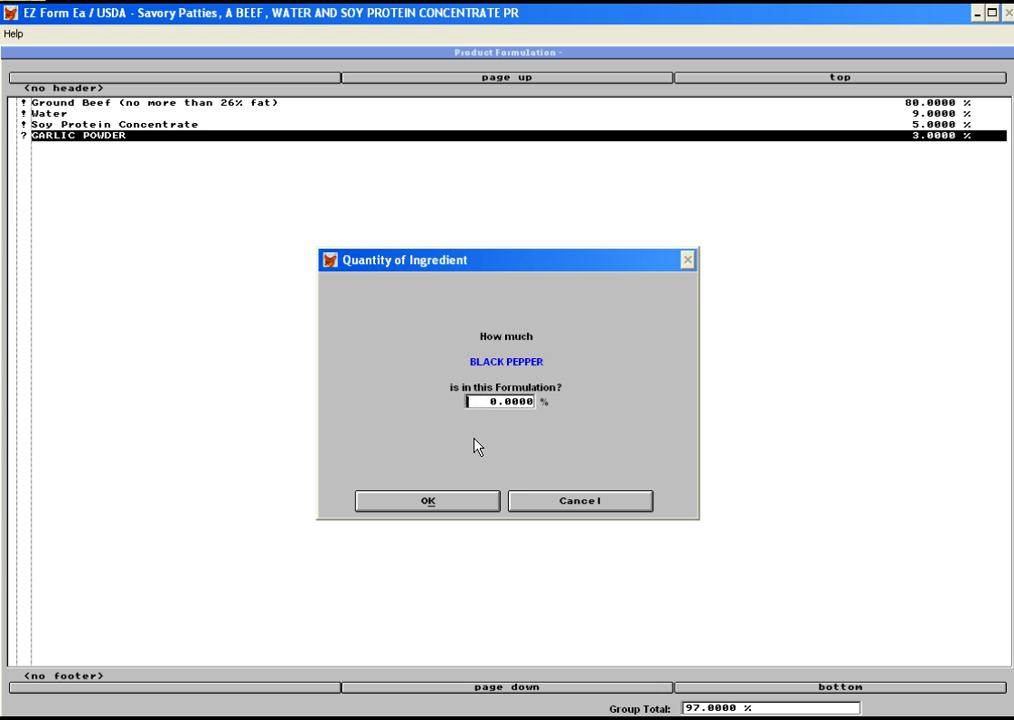
{"action": "type", "text": "2"}
{"action": "left_click", "coordinate": [459, 502]}
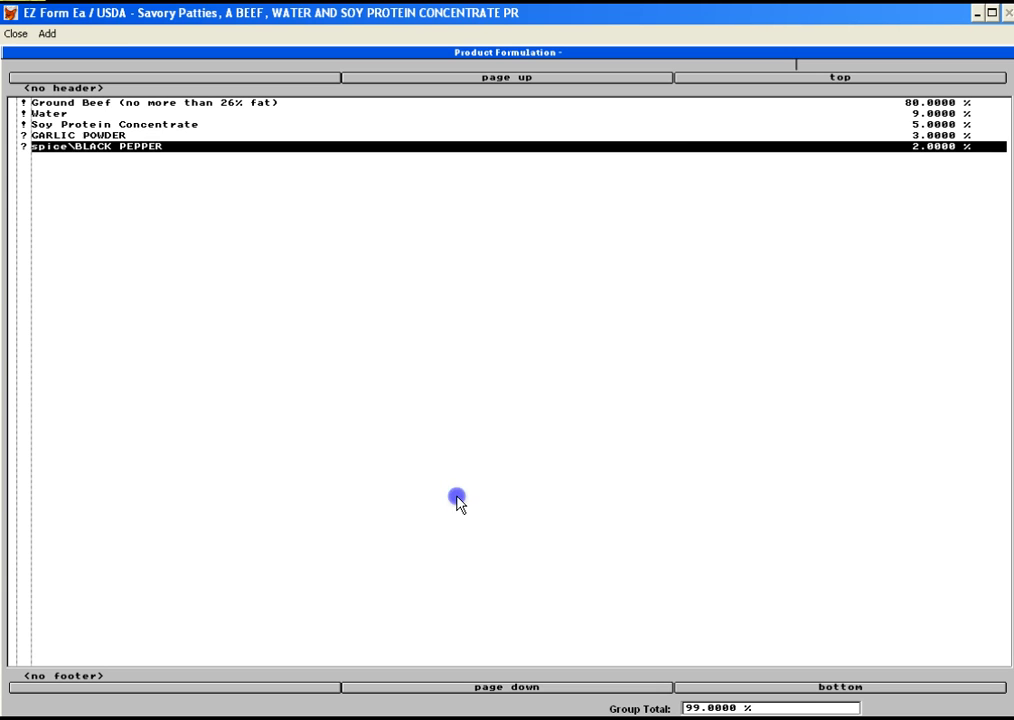
{"action": "left_click", "coordinate": [224, 328]}
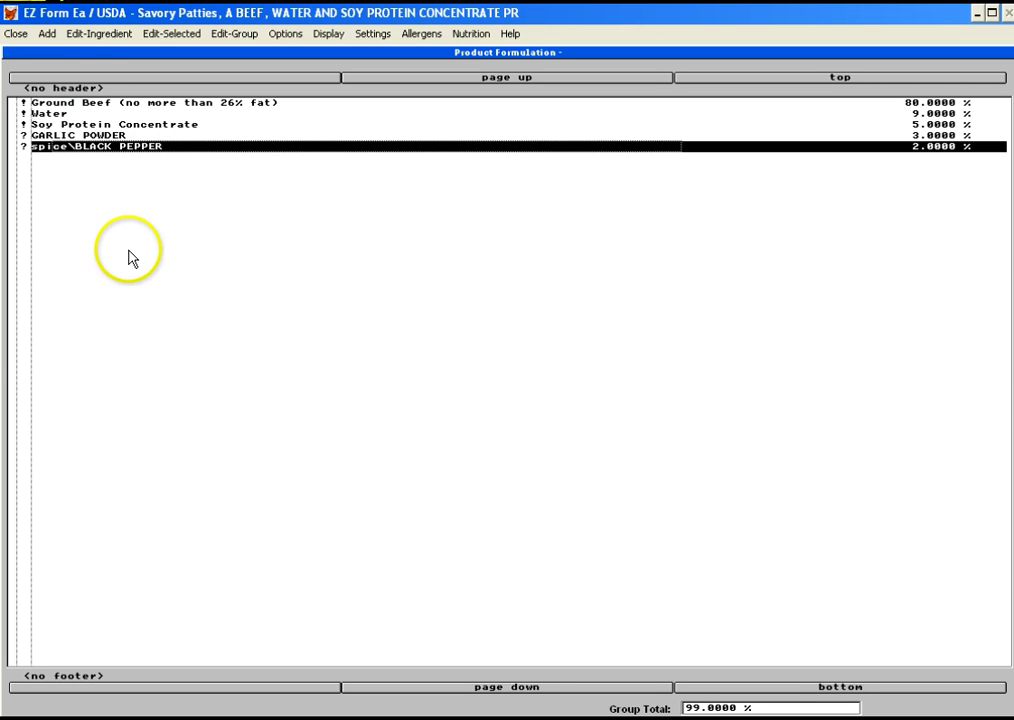
Assign the alias "spice" to the garlic powder ingredient in the formulation.
{"action": "left_click", "coordinate": [41, 138]}
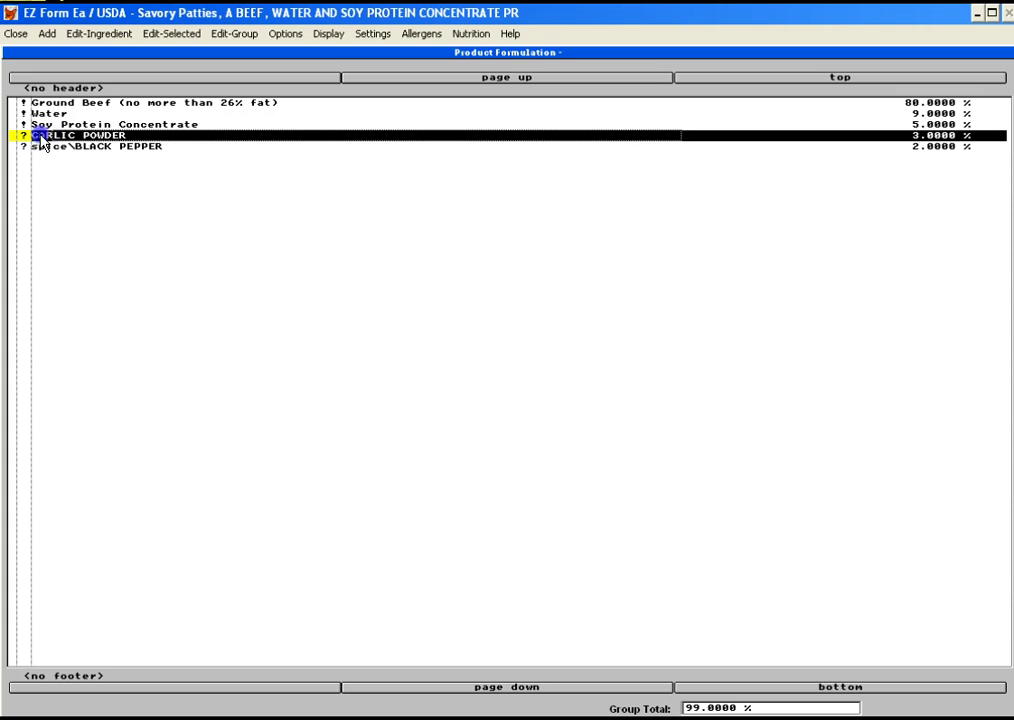
{"action": "double_click", "coordinate": [41, 138]}
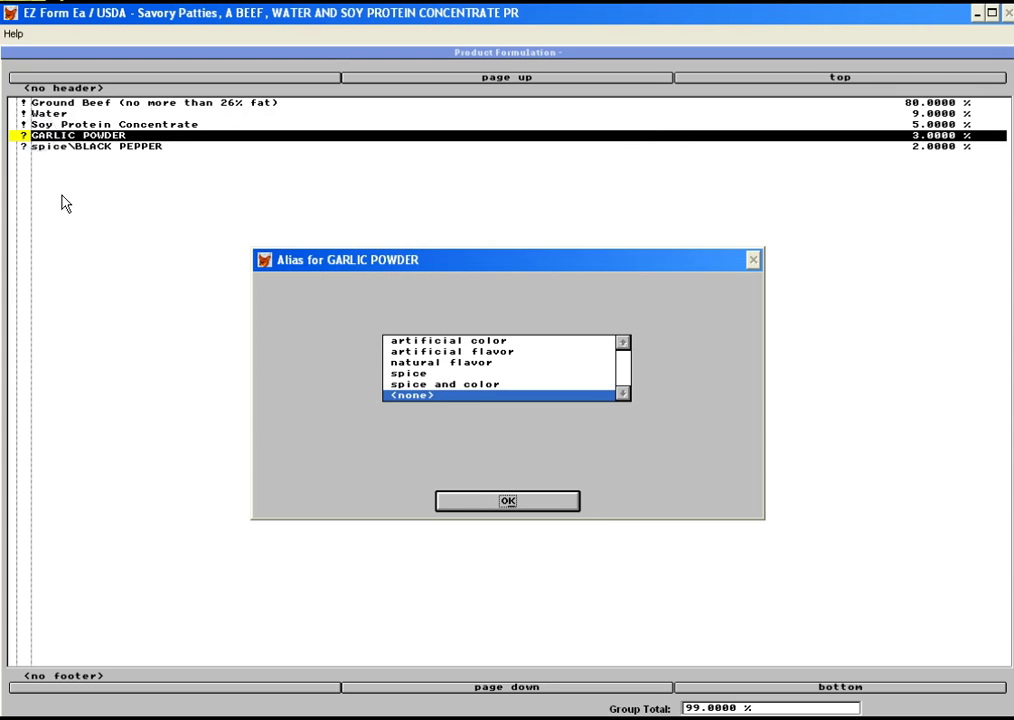
{"action": "left_click", "coordinate": [412, 374]}
{"action": "left_click", "coordinate": [492, 503]}
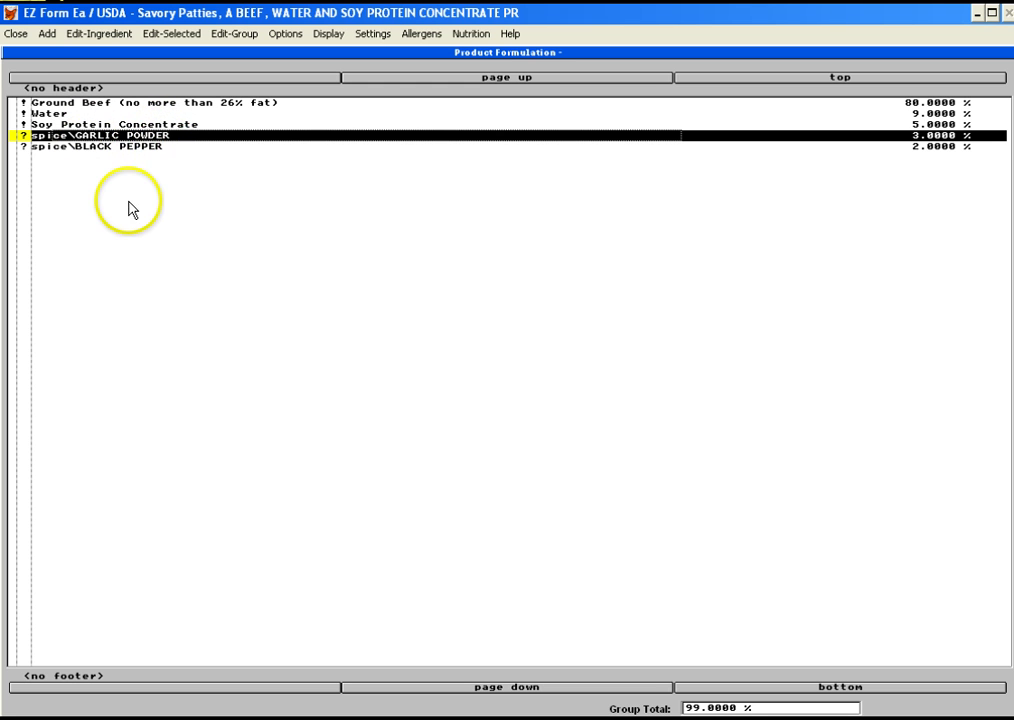
Add the in-house ingredient "Onion Powder" to the formulation at 1 % and close the formulation to return to the label application.
{"action": "left_click", "coordinate": [46, 36]}
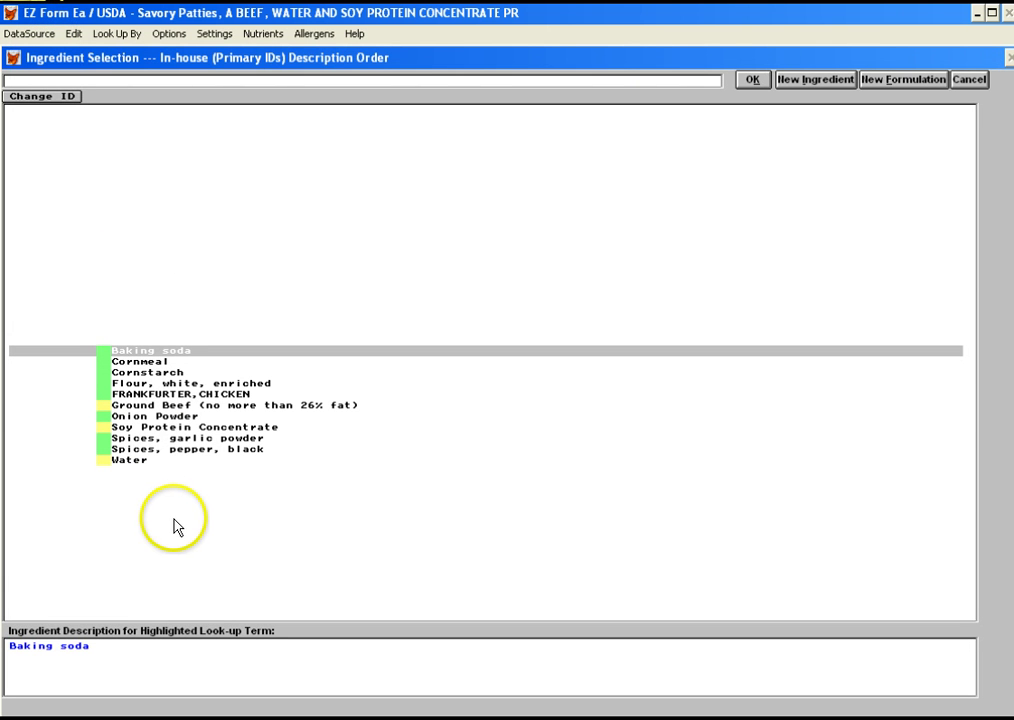
{"action": "left_click", "coordinate": [163, 416]}
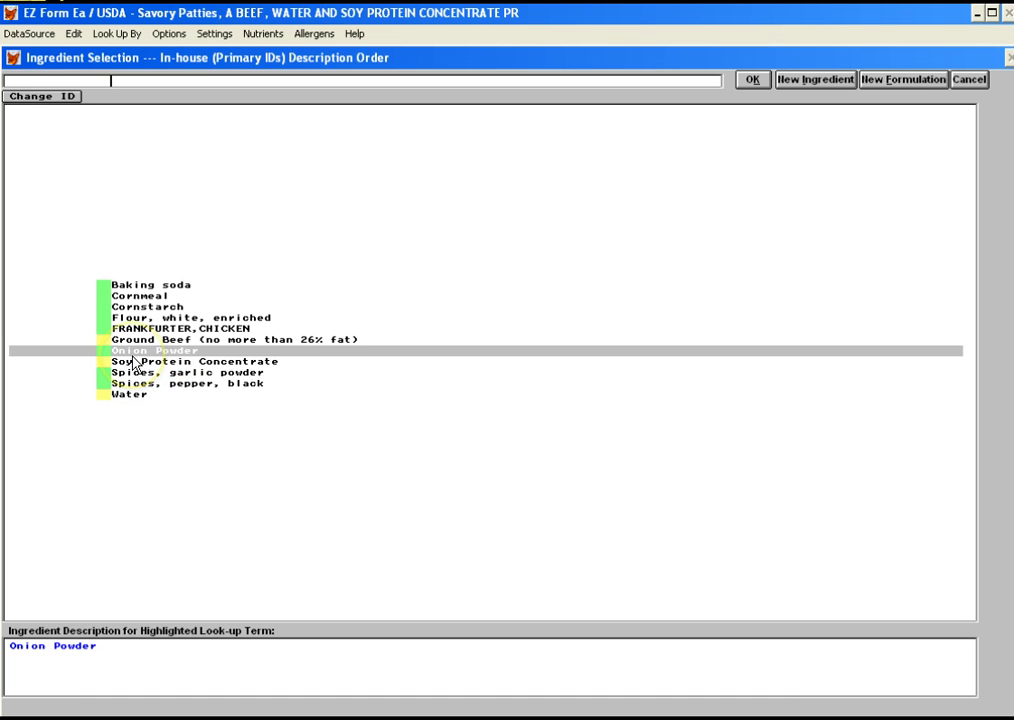
{"action": "left_click", "coordinate": [752, 79]}
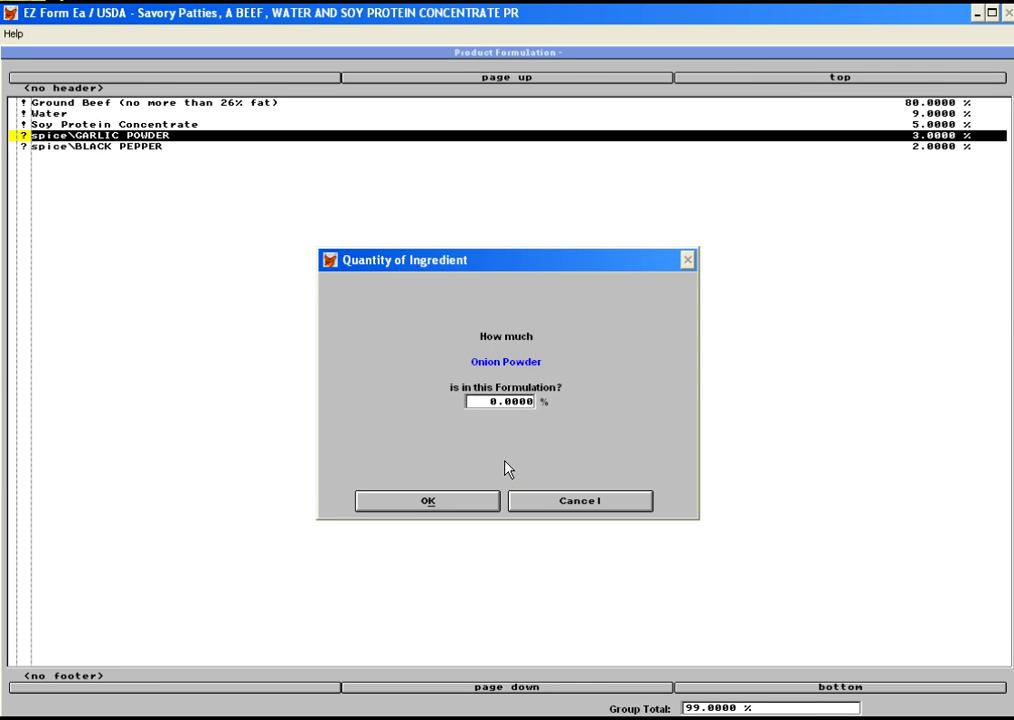
{"action": "type", "text": "1"}
{"action": "key", "text": "Tab"}
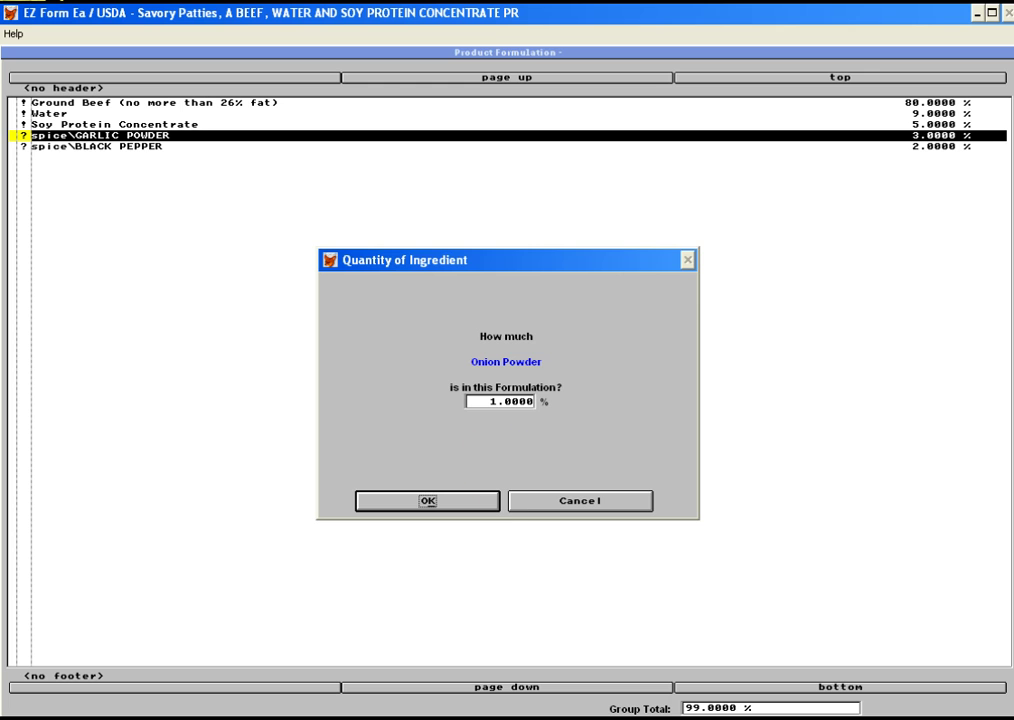
{"action": "left_click", "coordinate": [462, 502]}
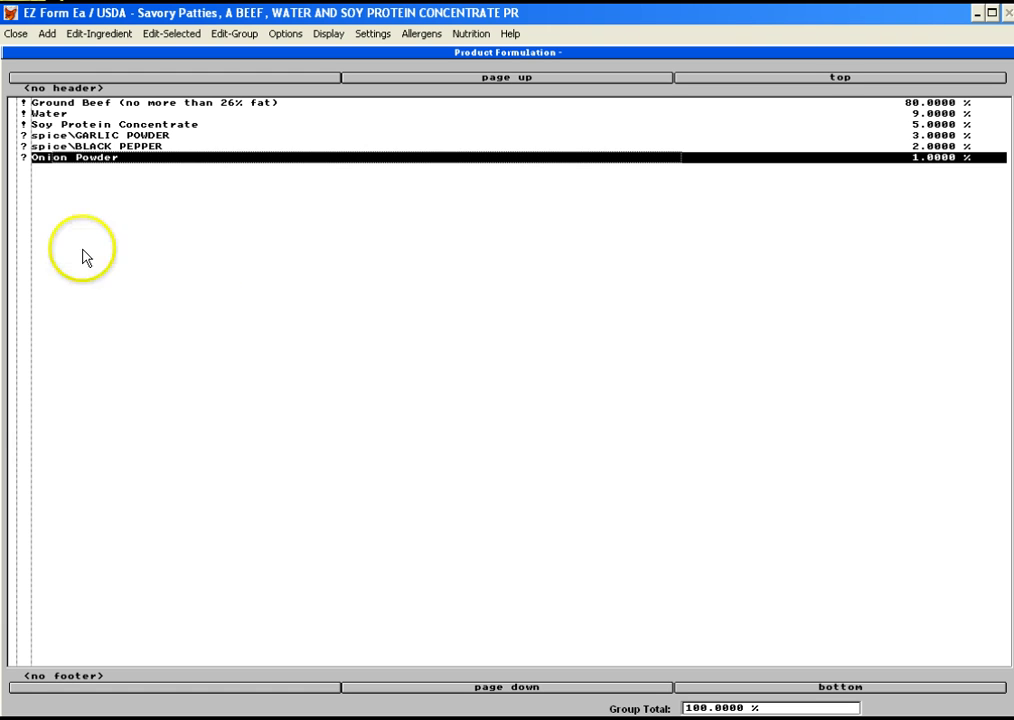
{"action": "left_click", "coordinate": [15, 35]}
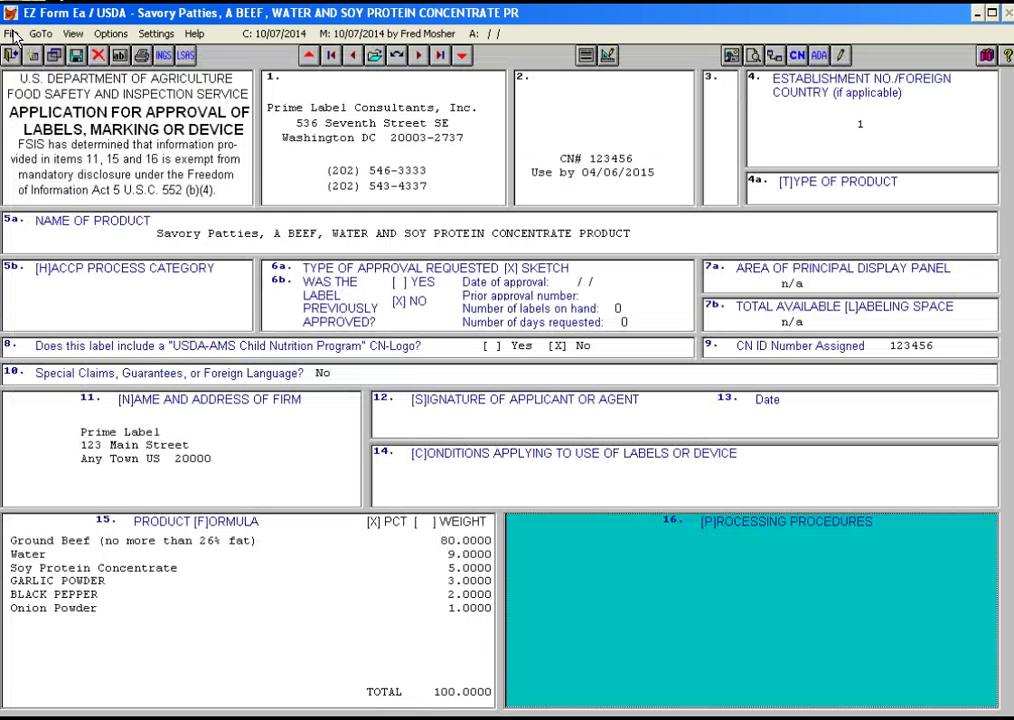